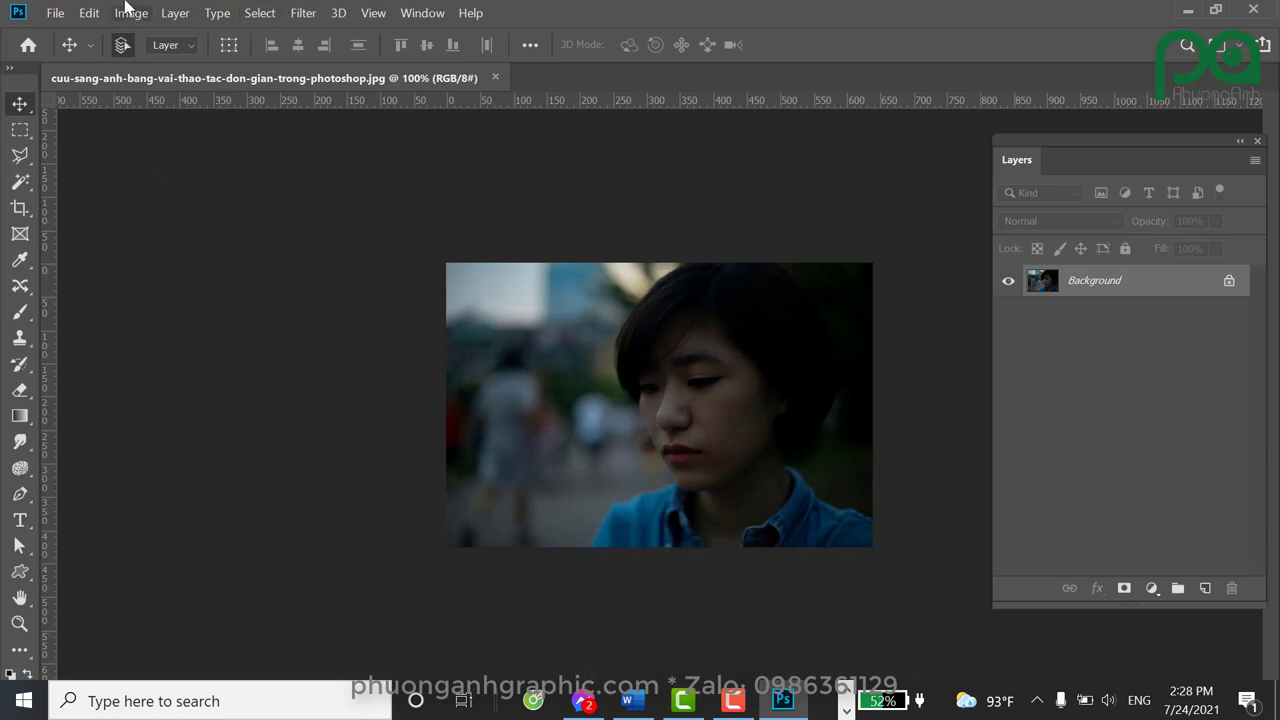
Step: Try a Brightness/Contrast adjustment on the dark portrait with brightness 150 and reduced contrast
click(128, 13)
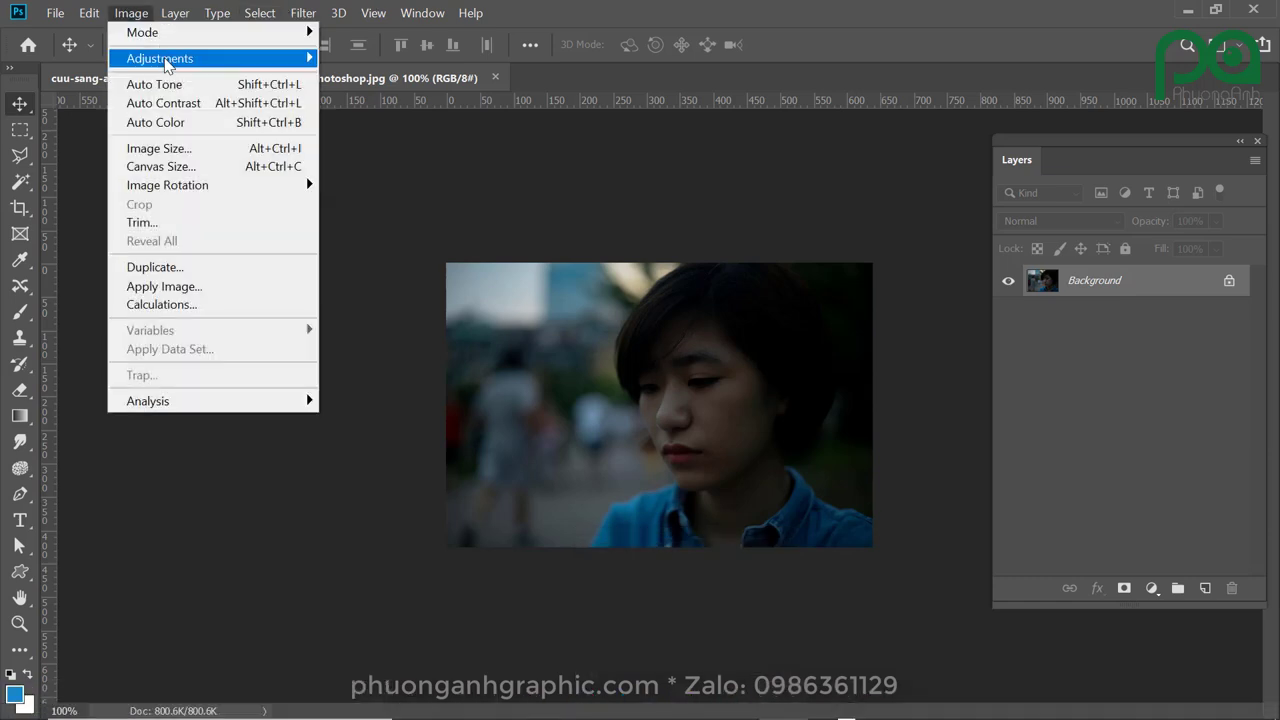
mouse_move(165, 62)
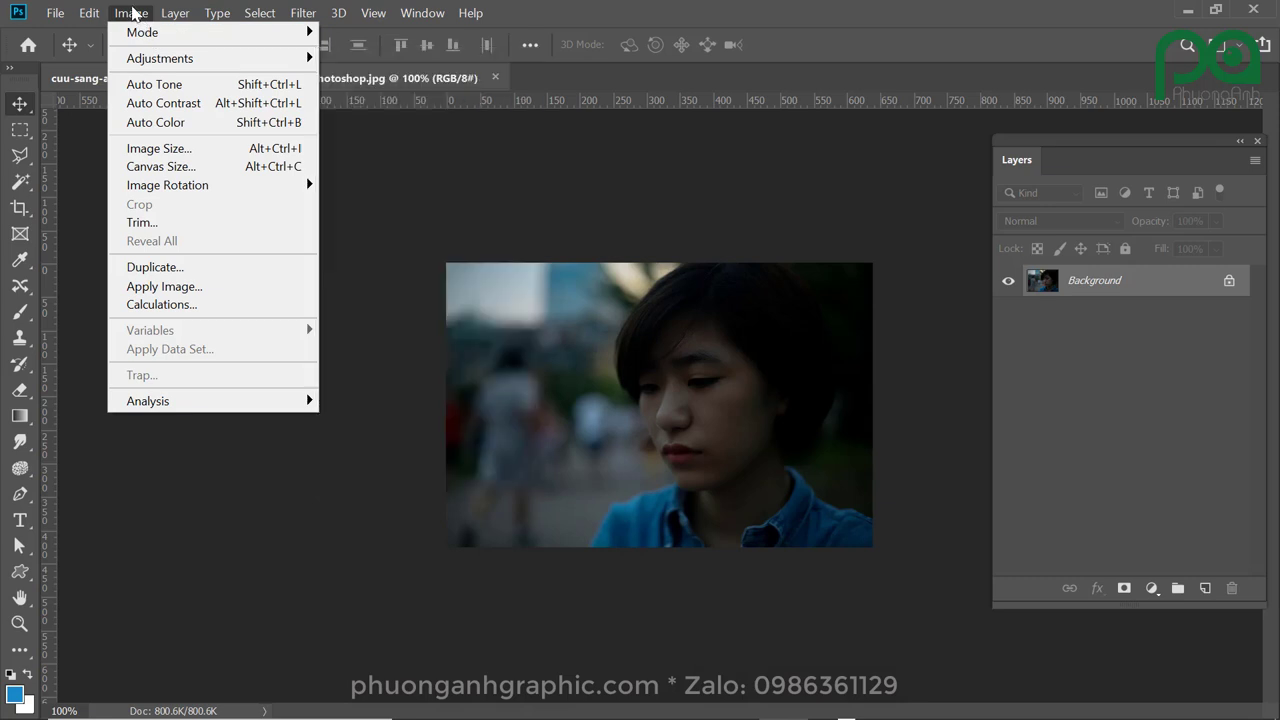
click(131, 16)
click(131, 14)
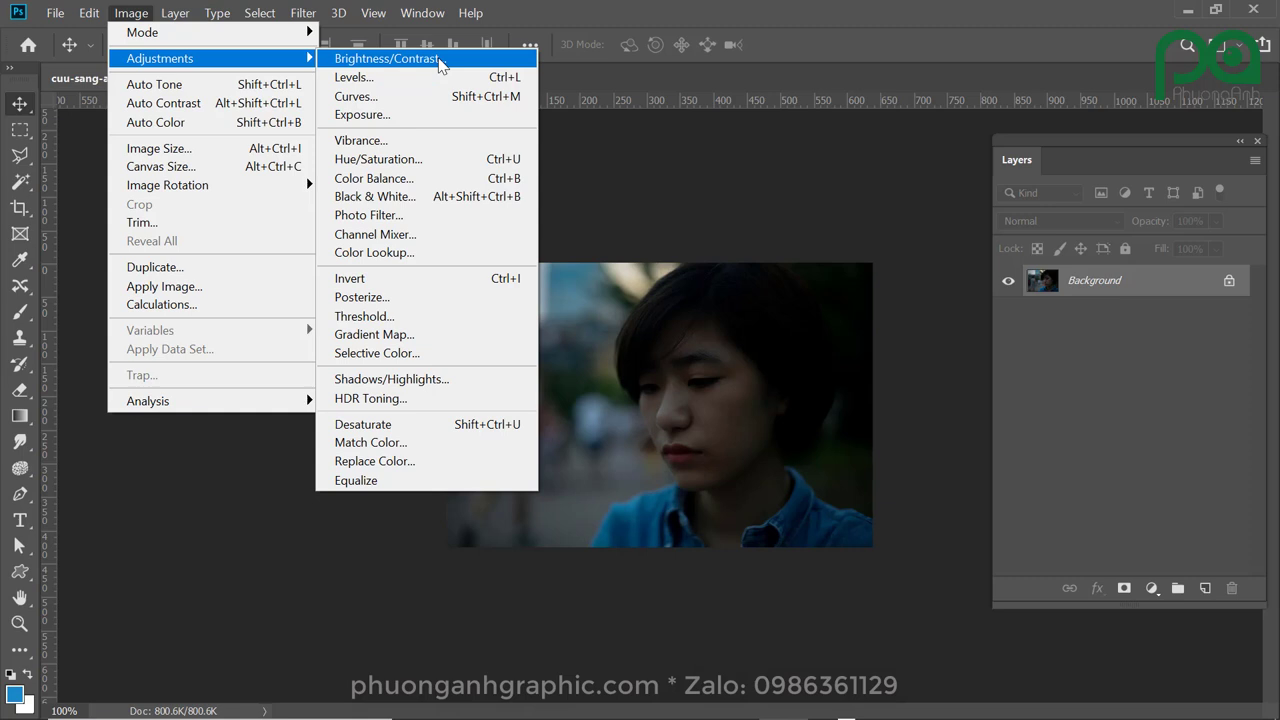
click(440, 63)
drag(368, 206, 394, 198)
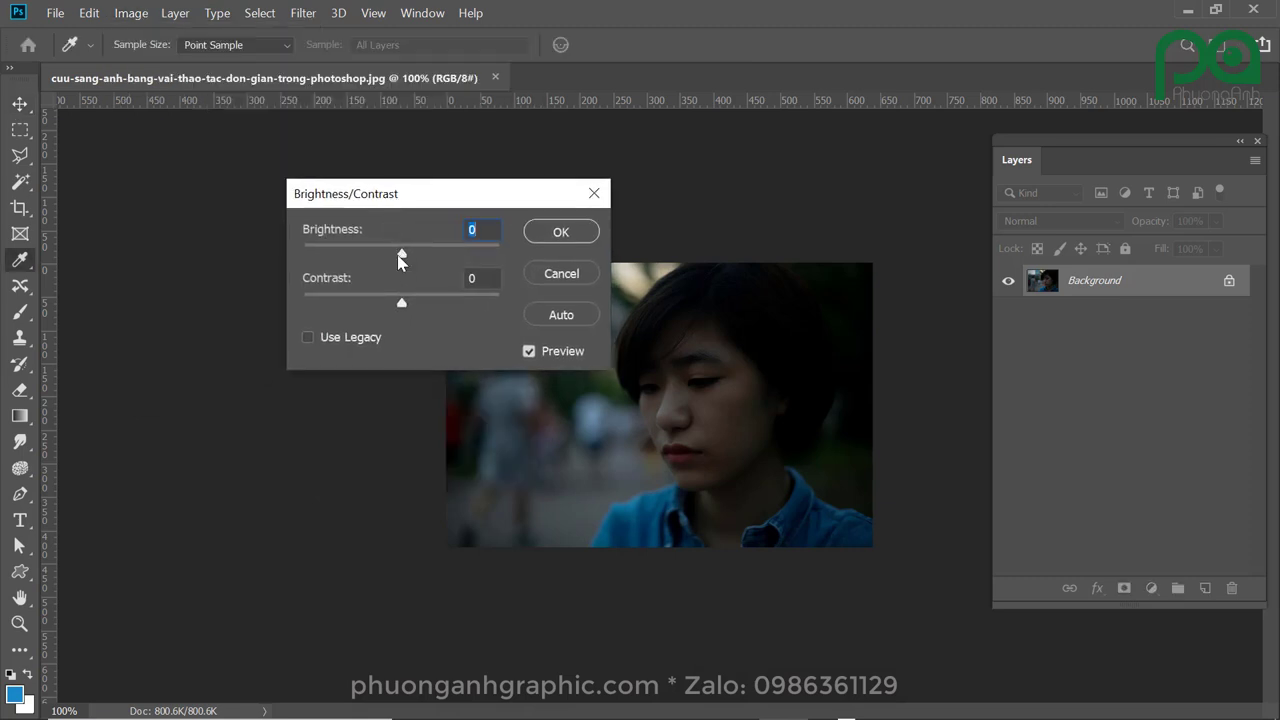
drag(403, 257, 525, 262)
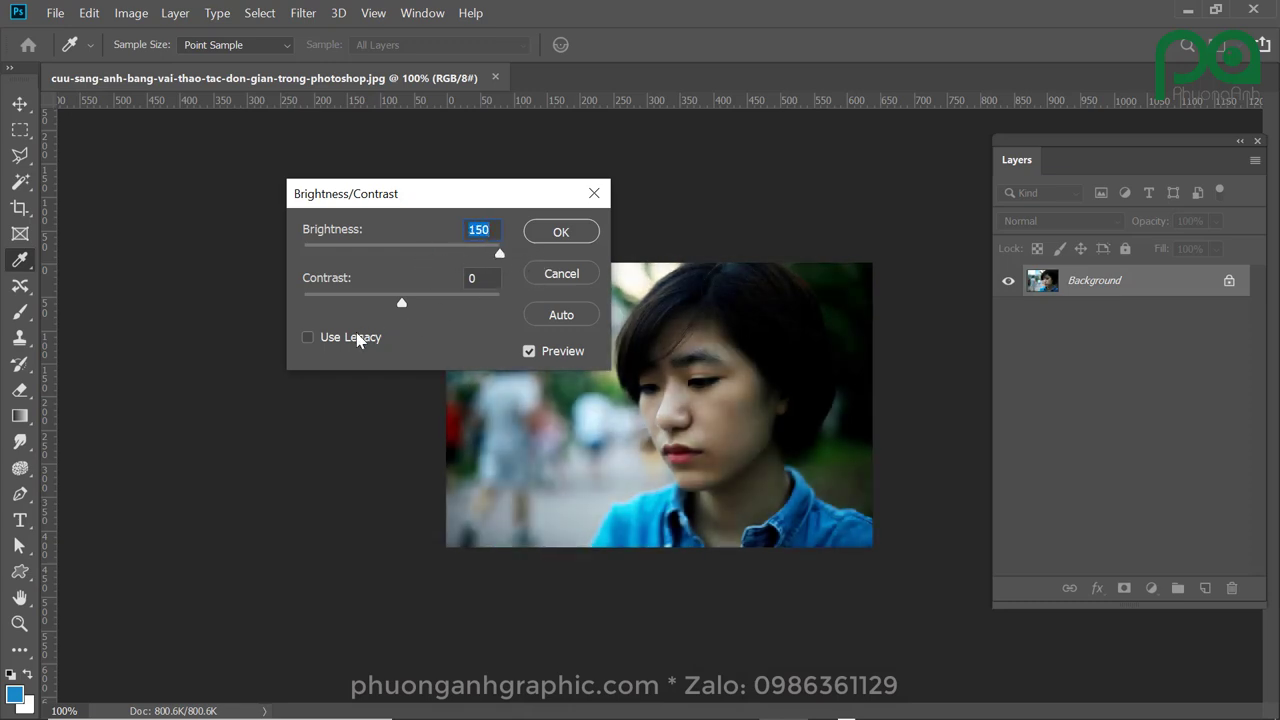
drag(398, 302, 350, 308)
drag(493, 254, 540, 262)
drag(349, 303, 387, 309)
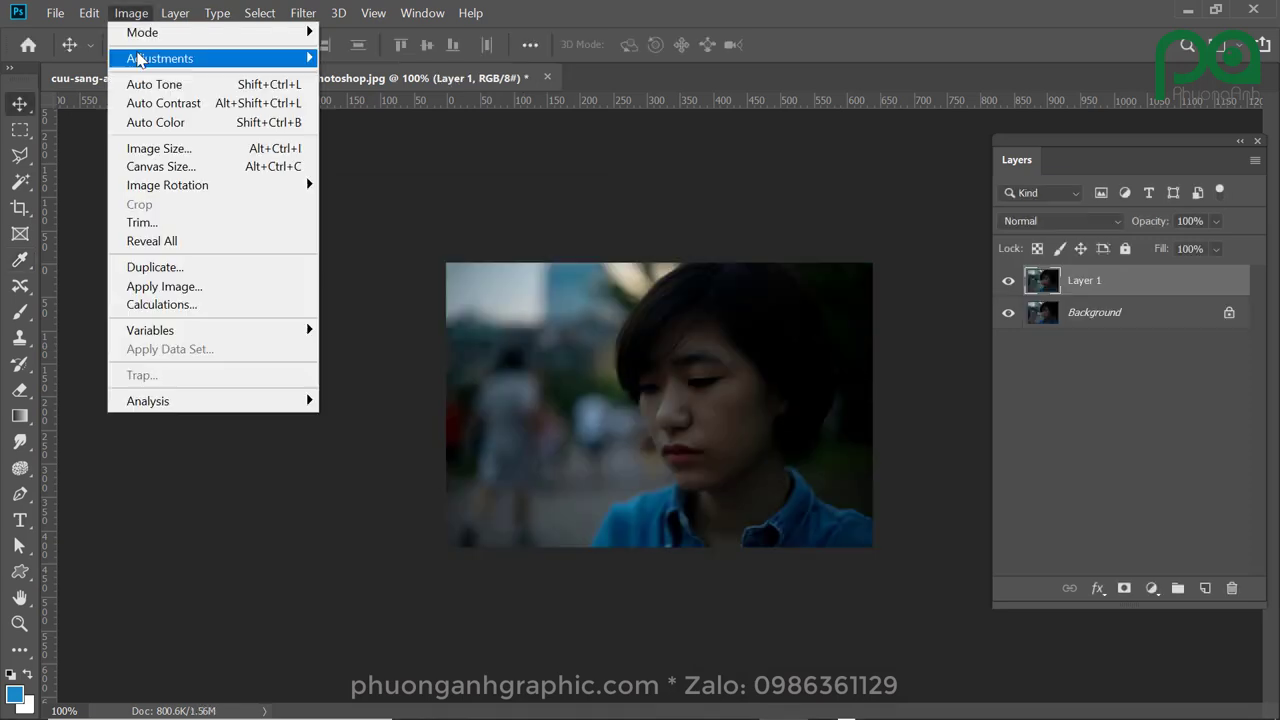
Step: Open the Levels adjustment for Layer 1 and move its dialog clear of the photo's subject
mouse_move(140, 60)
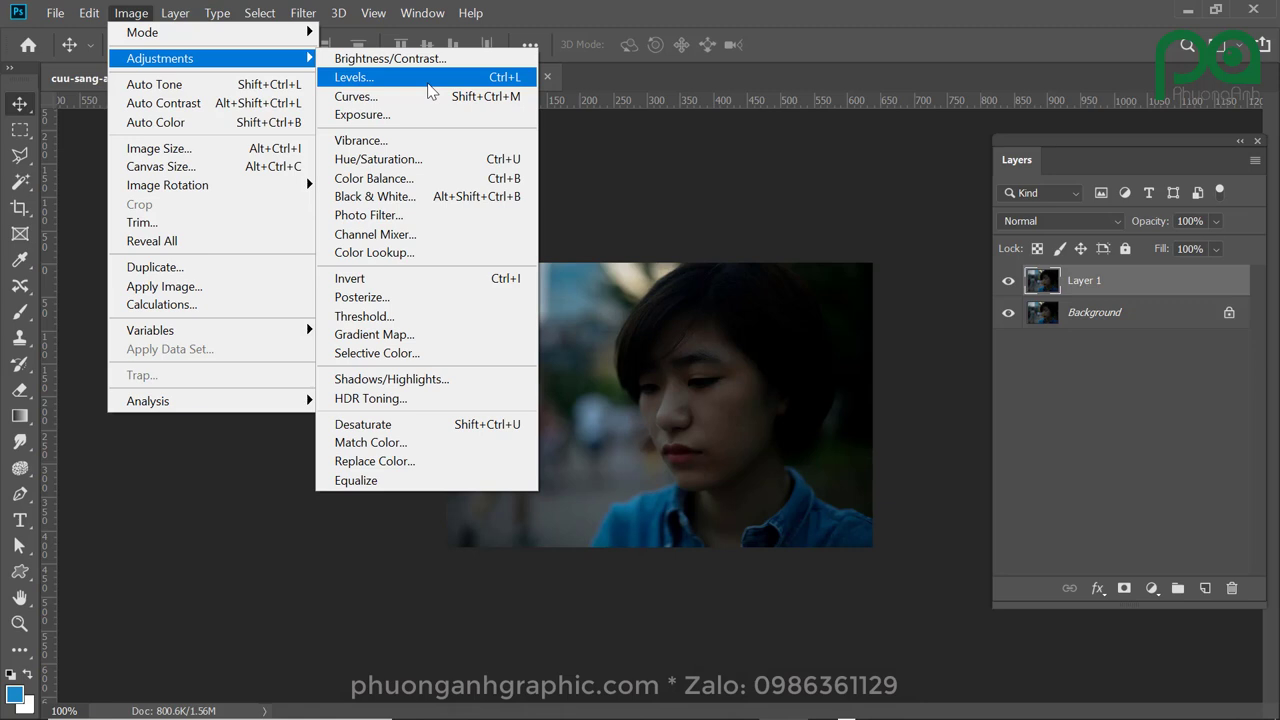
click(429, 89)
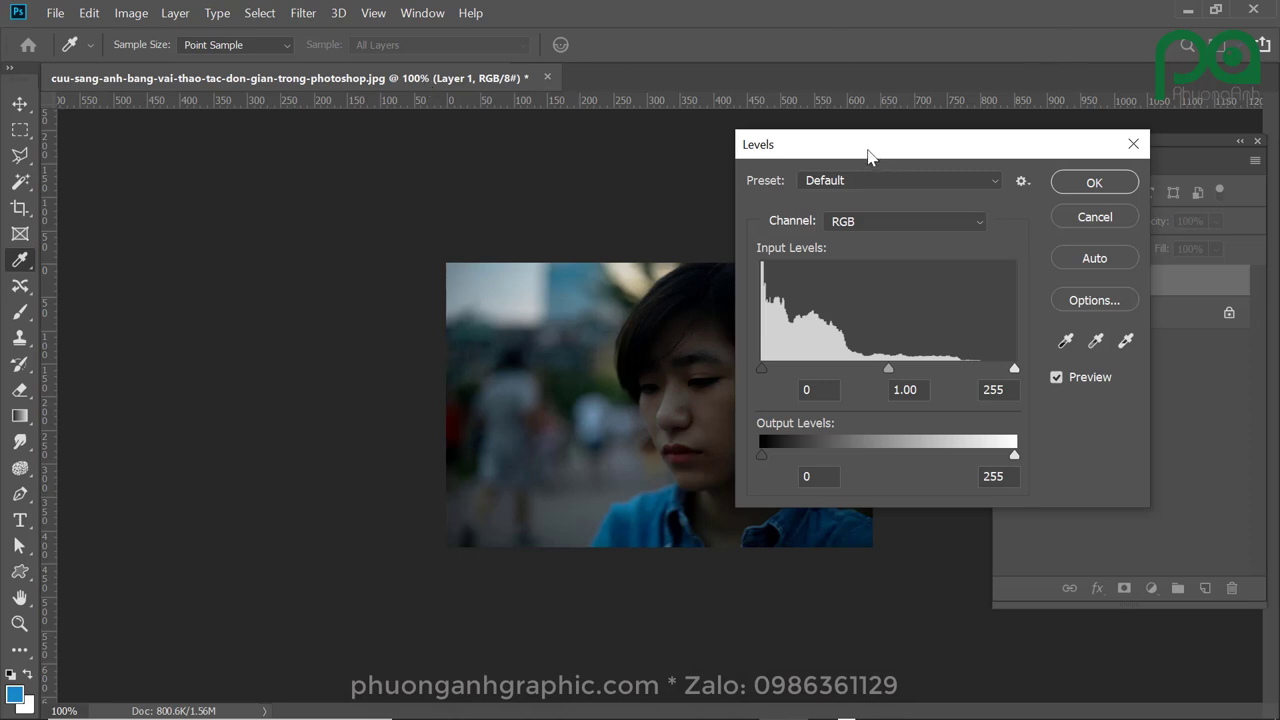
drag(869, 155, 257, 193)
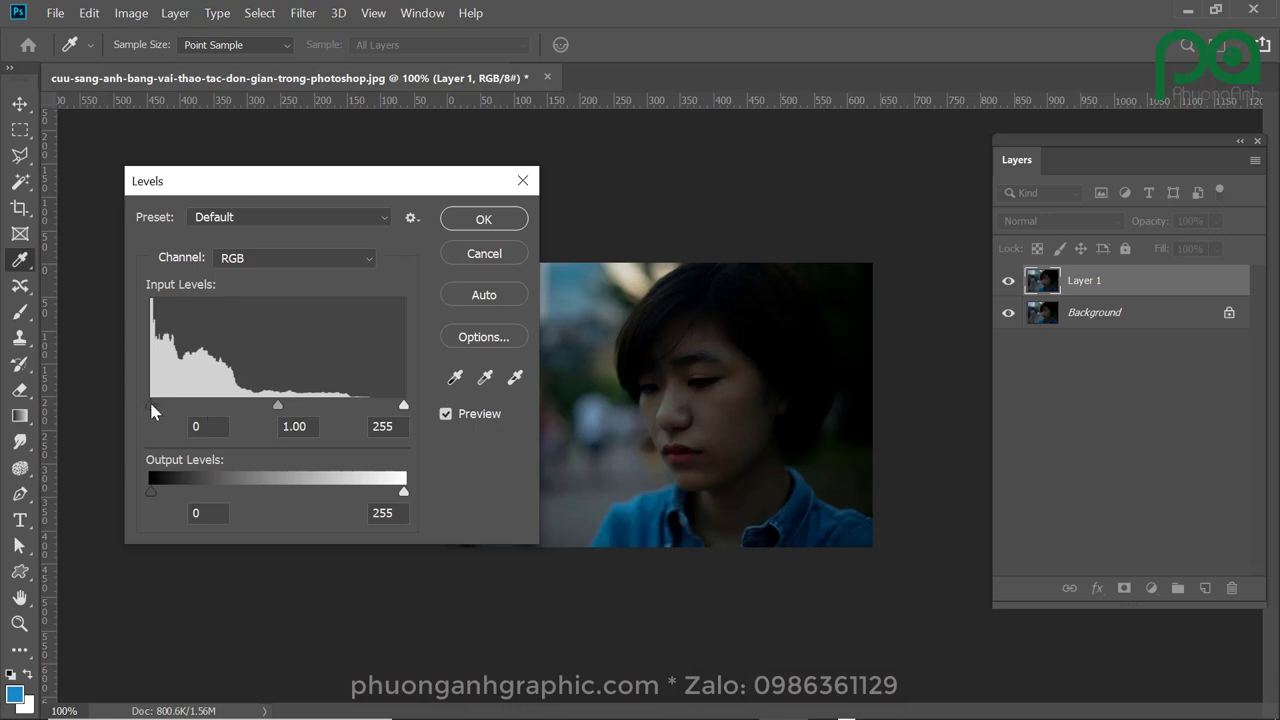
Step: Try shifting the black, white and midtone input levels, leaving the midtones at 0.96
mouse_move(152, 412)
mouse_down()
mouse_move(248, 408)
mouse_move(151, 408)
mouse_up()
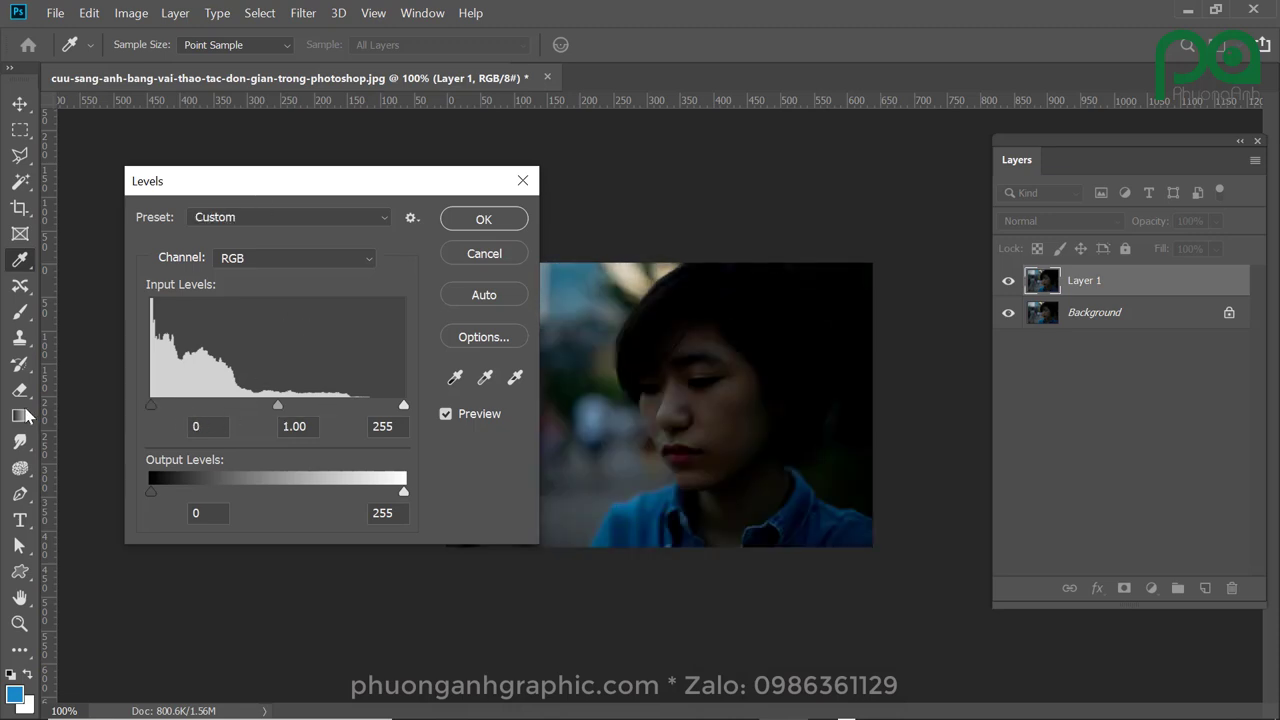
mouse_move(403, 406)
mouse_down()
mouse_move(297, 406)
mouse_move(403, 406)
mouse_up()
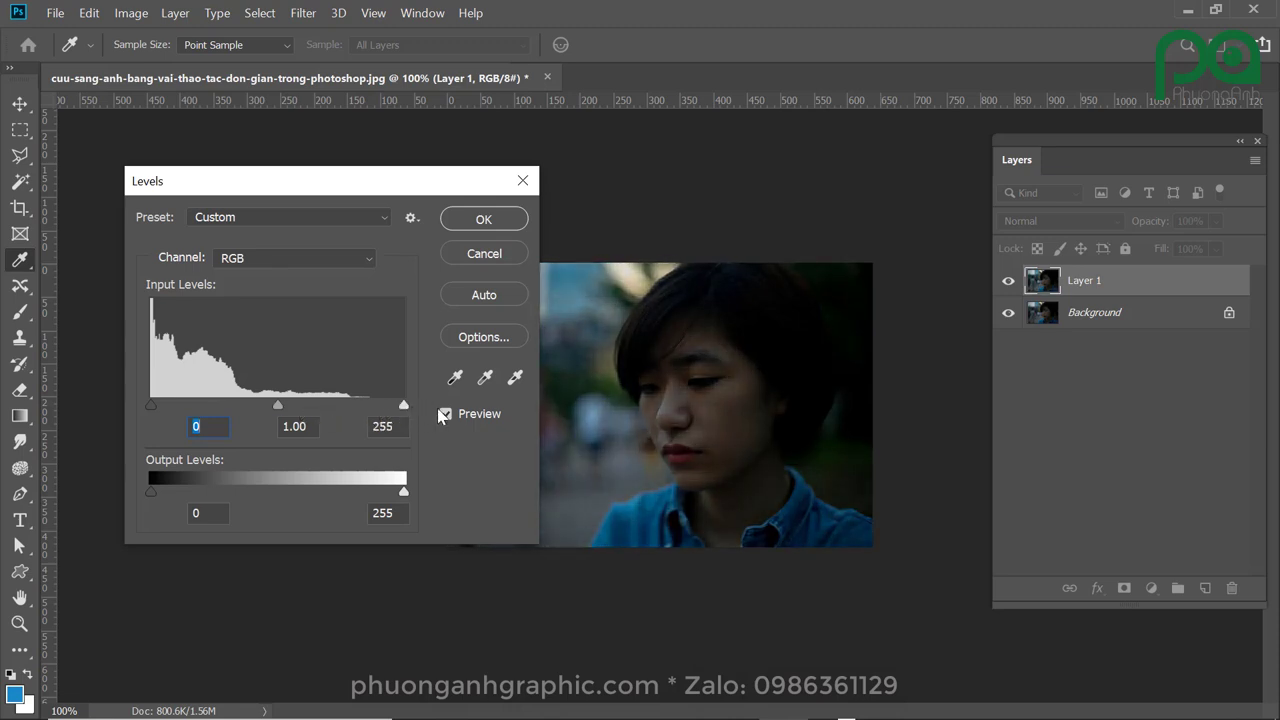
drag(282, 414, 286, 408)
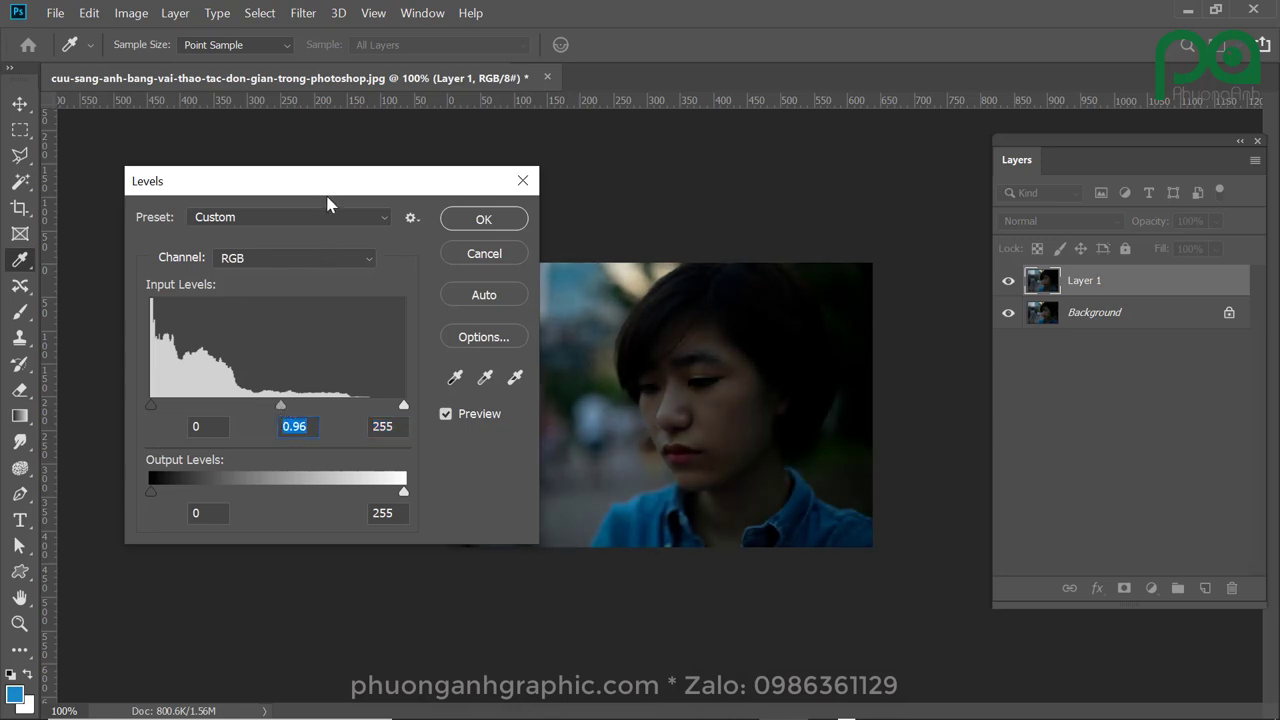
drag(329, 188, 354, 170)
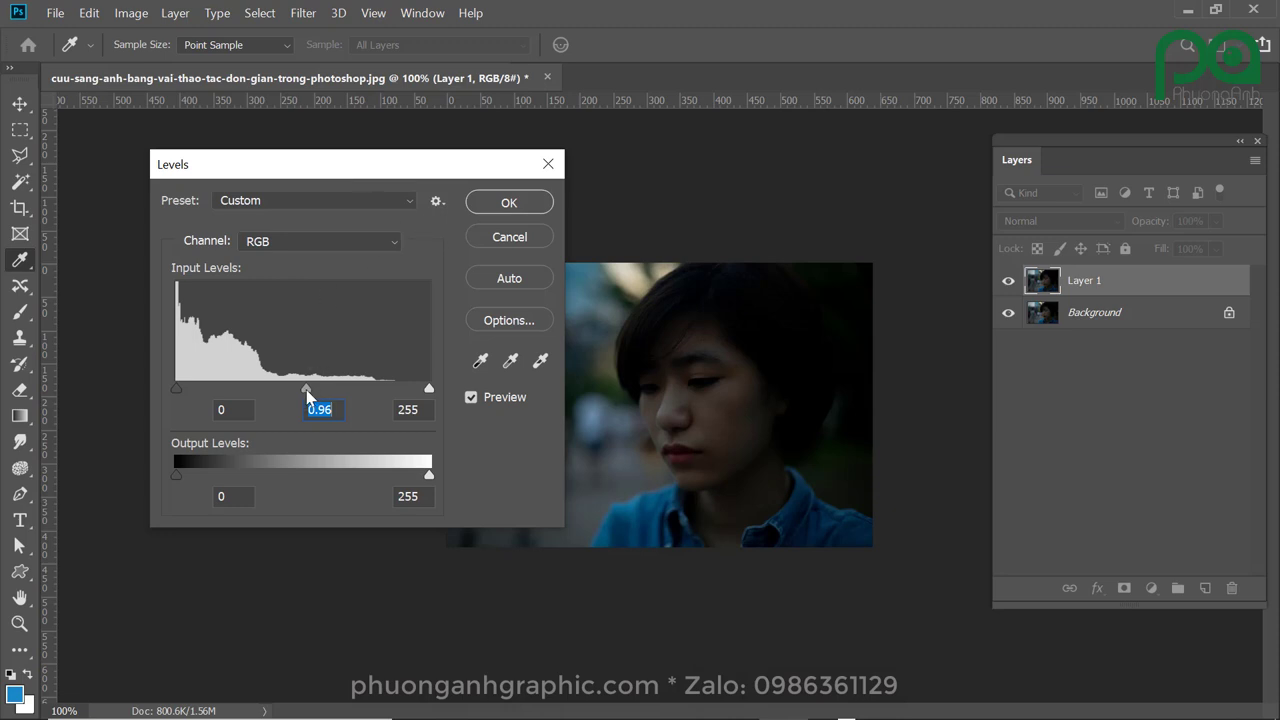
mouse_move(305, 391)
mouse_down()
mouse_move(262, 390)
mouse_move(304, 390)
mouse_up()
click(306, 391)
drag(323, 171, 350, 184)
drag(269, 155, 282, 200)
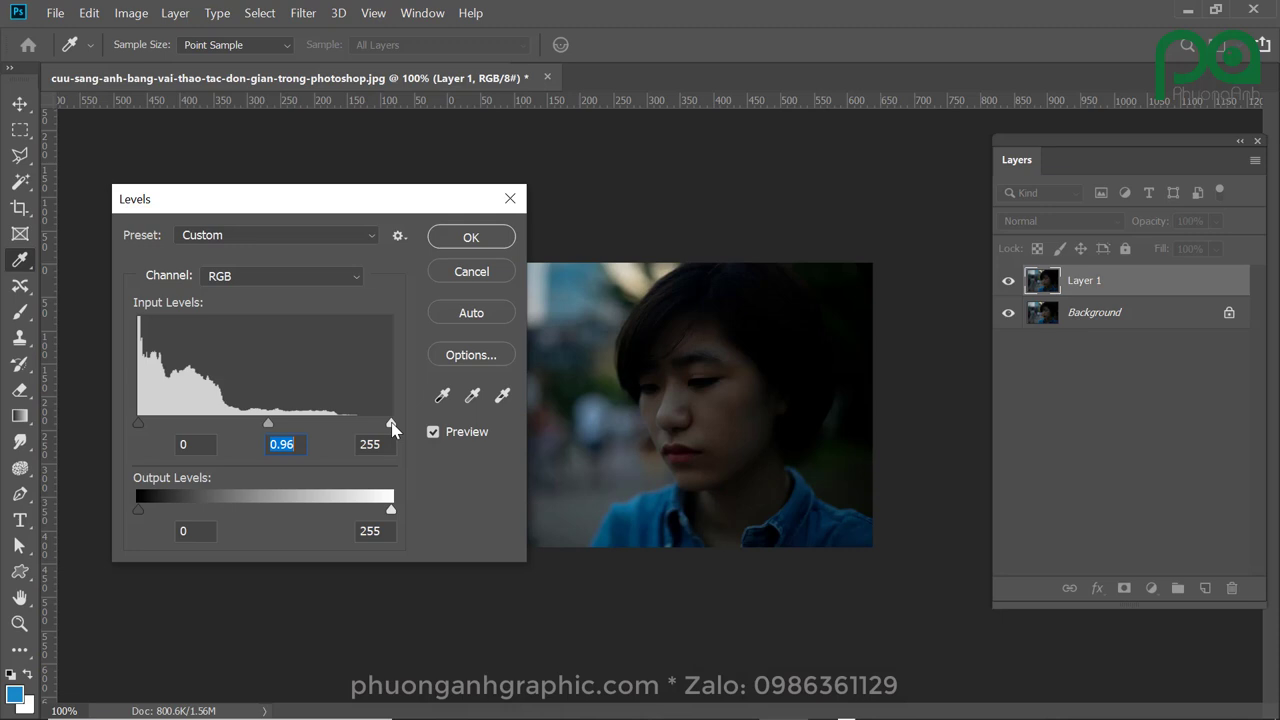
Step: Set the Levels white input to 177 and the midtones to 1.54, and apply the adjustment to Layer 1
drag(391, 424, 314, 427)
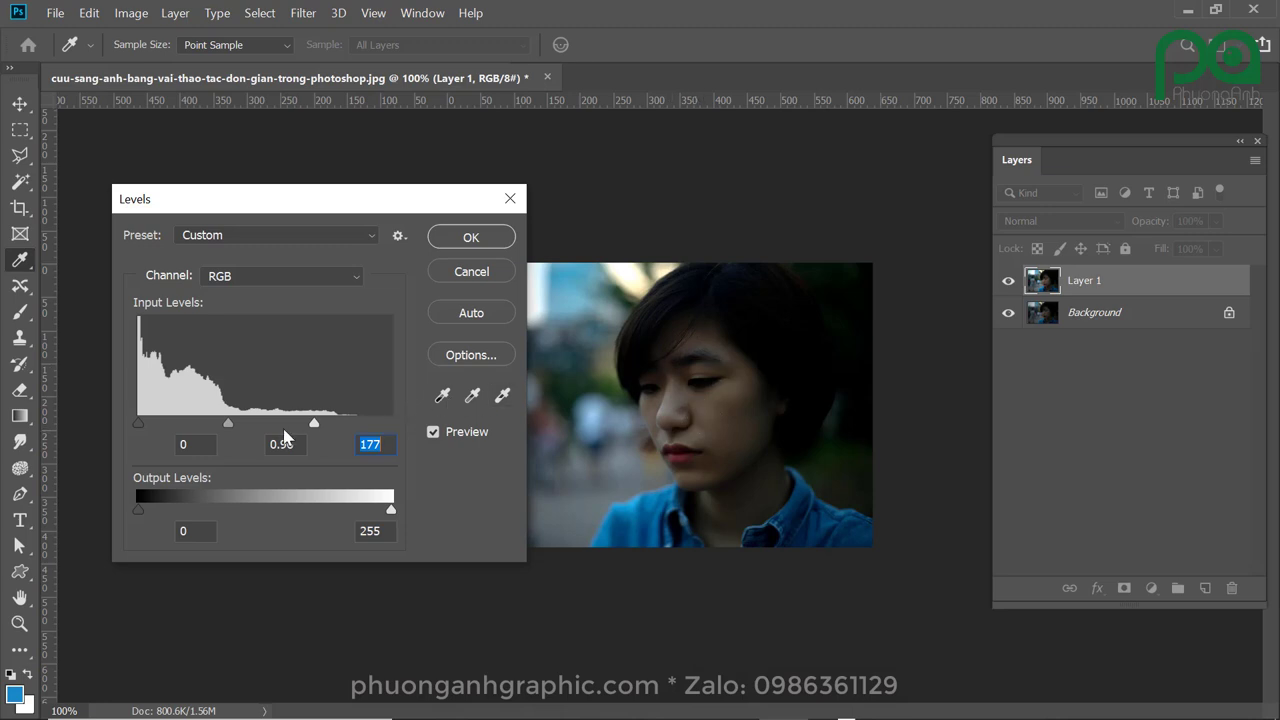
drag(228, 428, 200, 428)
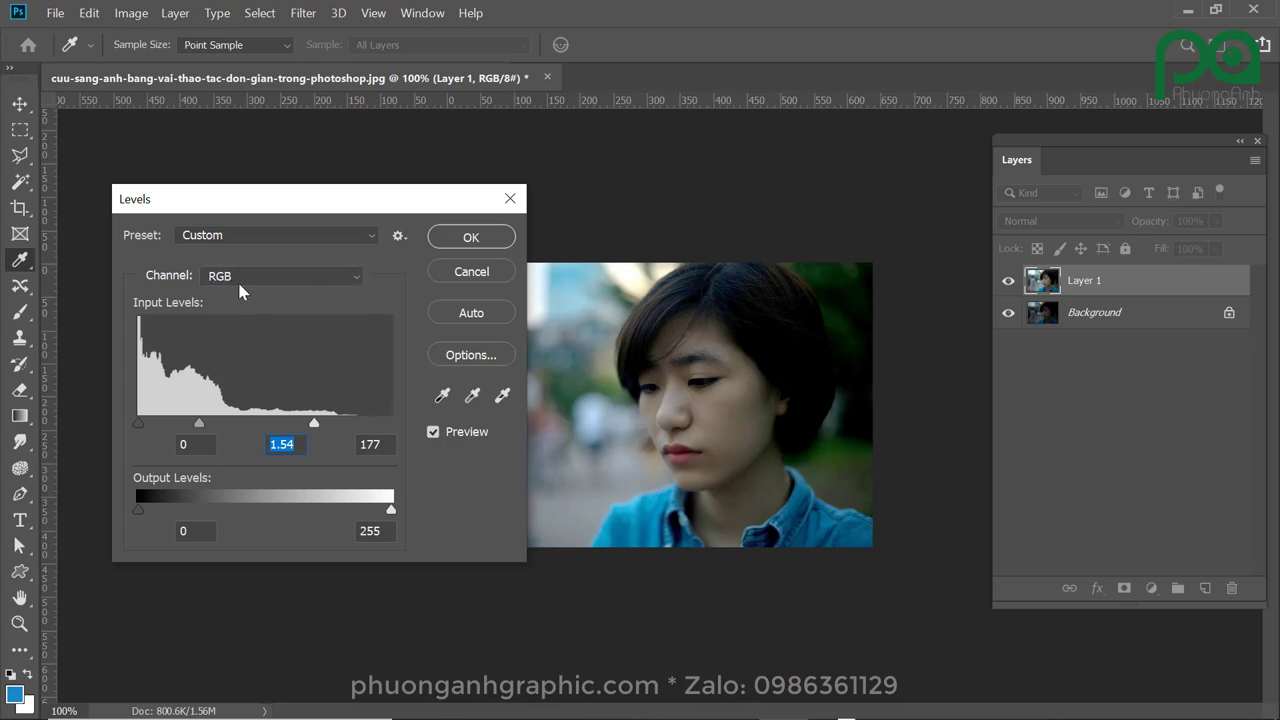
key(v)
click(471, 237)
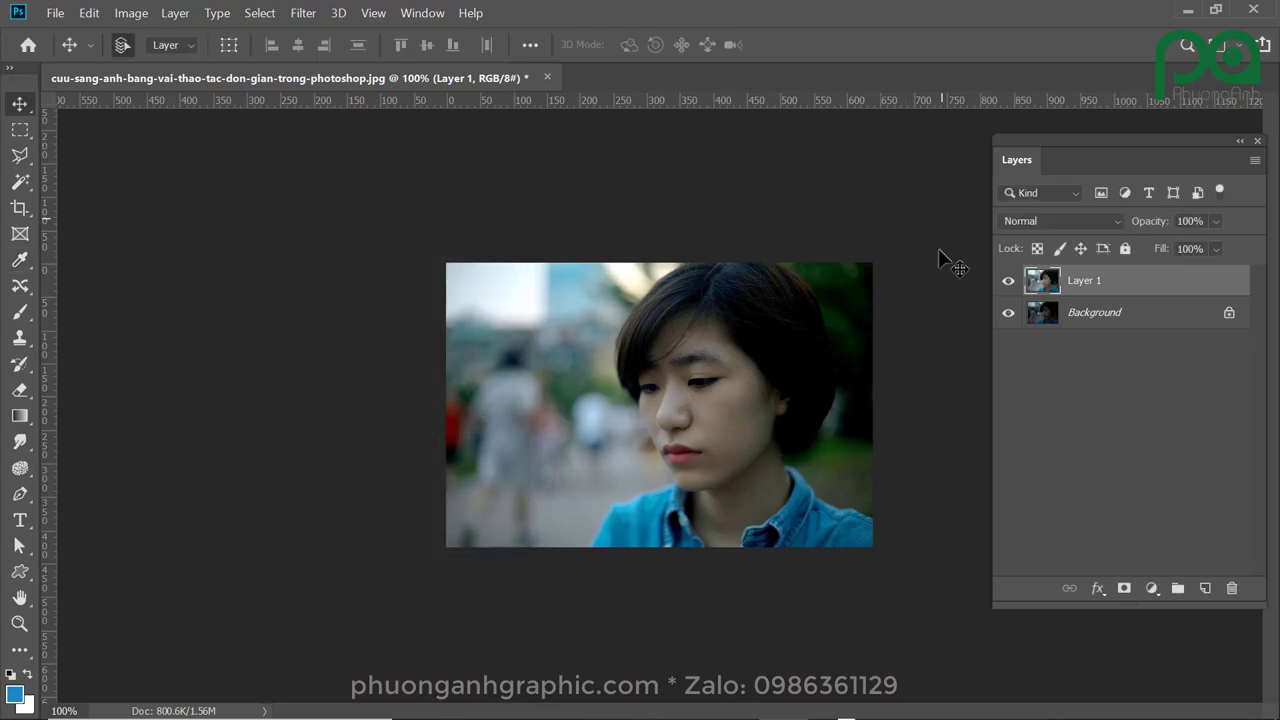
Step: Toggle Layer 1's visibility to compare the brightened photo with the original Background
click(1008, 281)
click(1008, 284)
click(1008, 284)
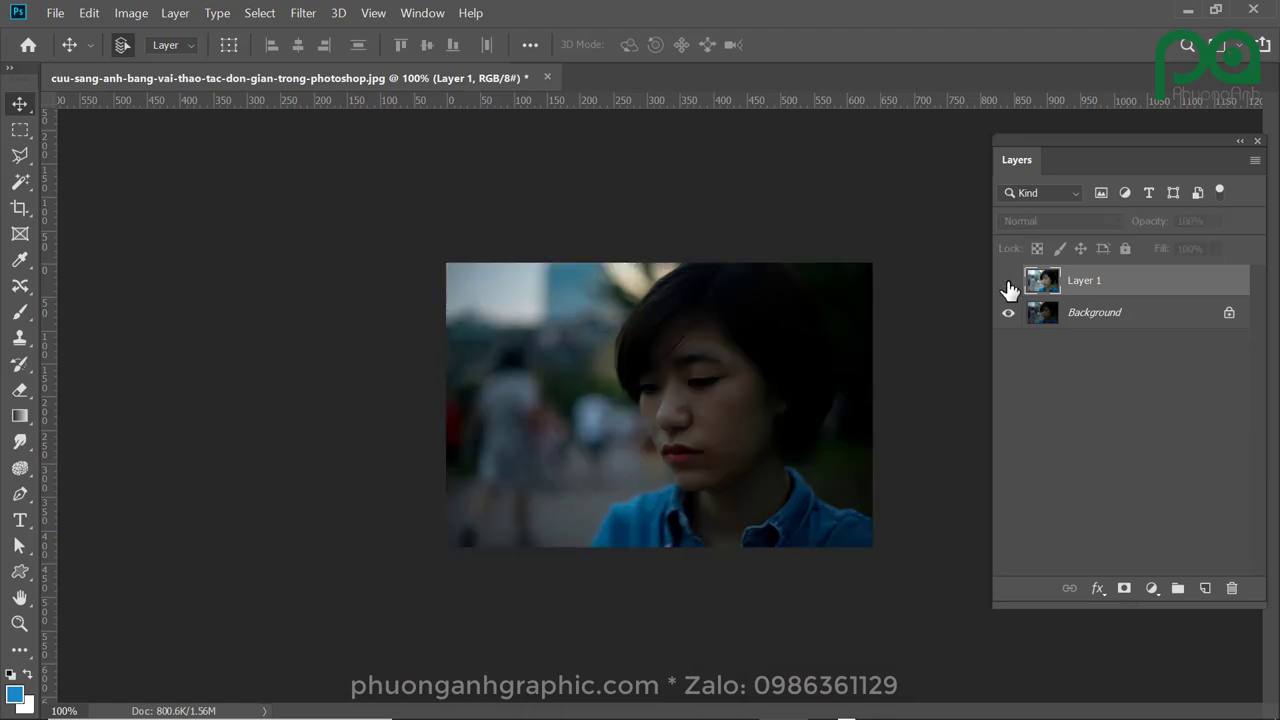
click(1008, 286)
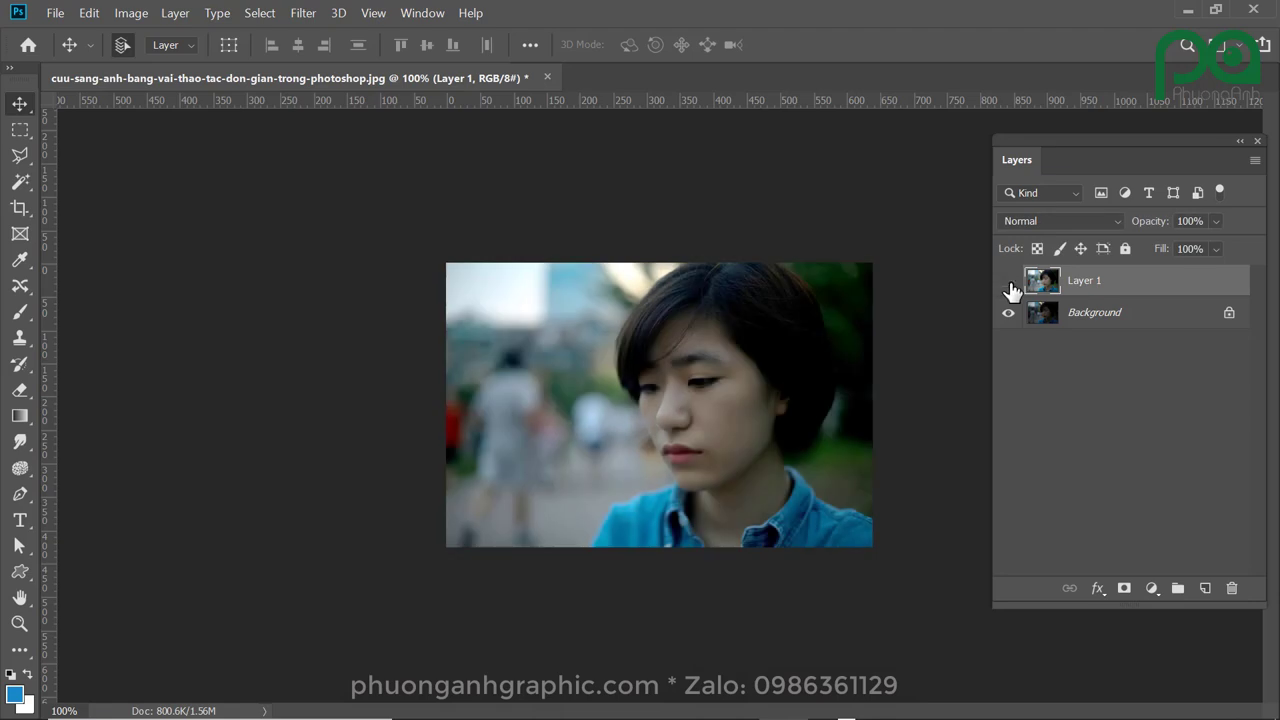
click(1010, 288)
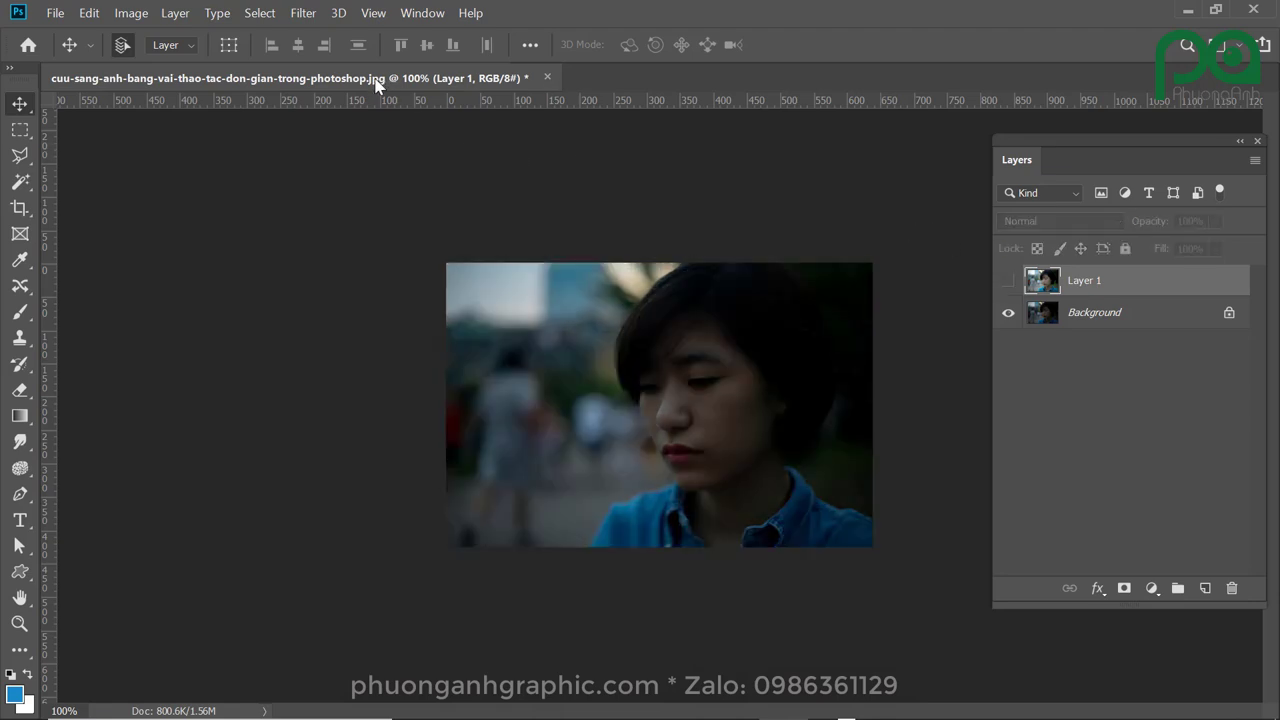
Step: Float the photo in its own window, duplicate the image, and separate the copy into a second floating window
drag(375, 78, 337, 120)
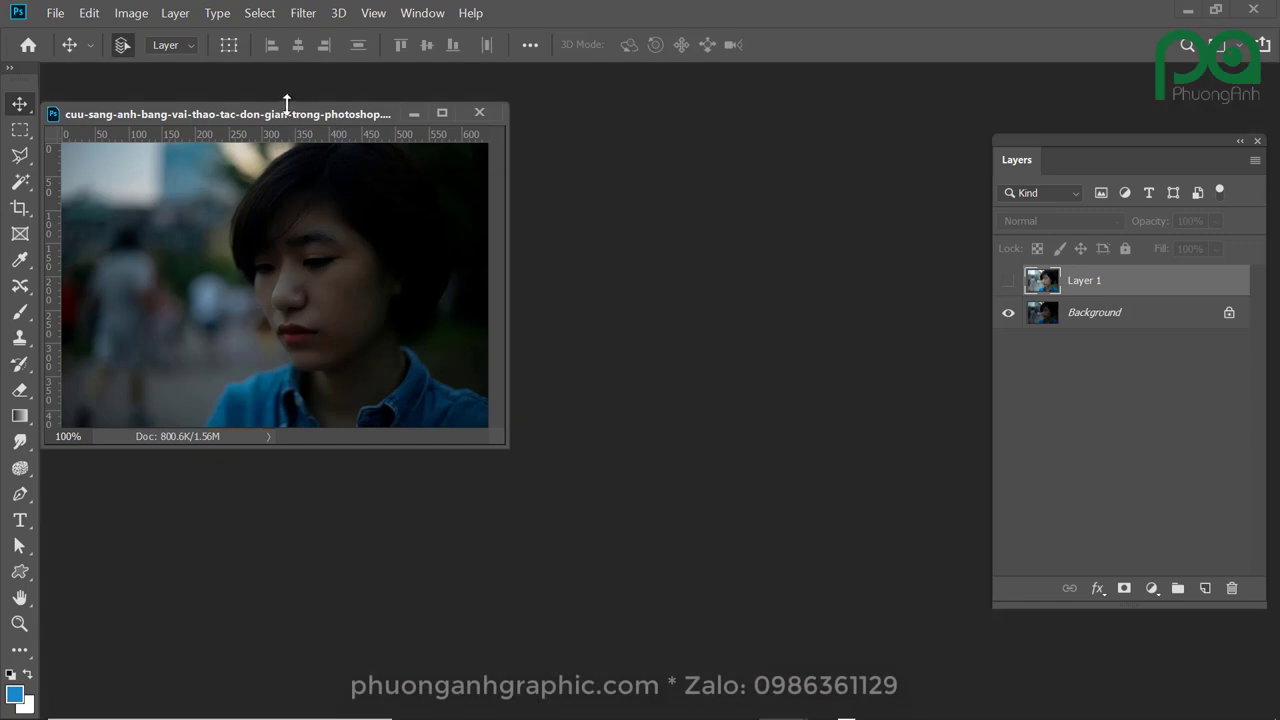
right_click(291, 122)
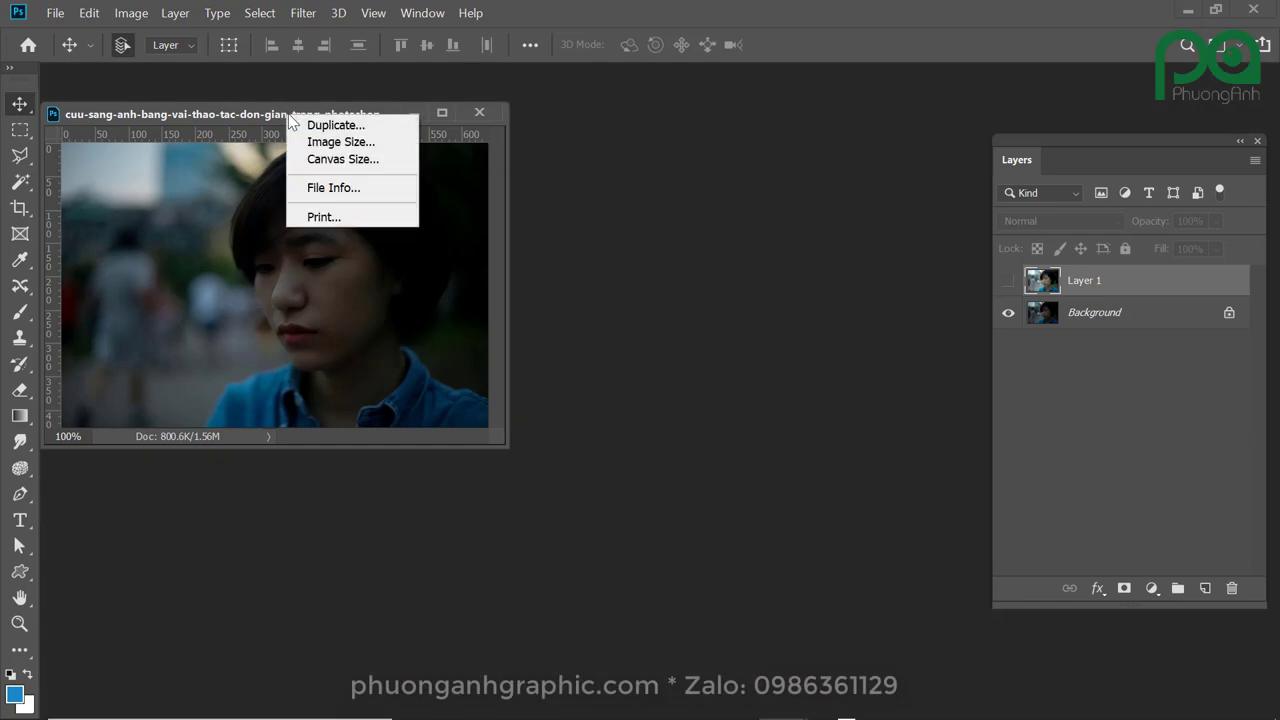
click(350, 127)
click(799, 208)
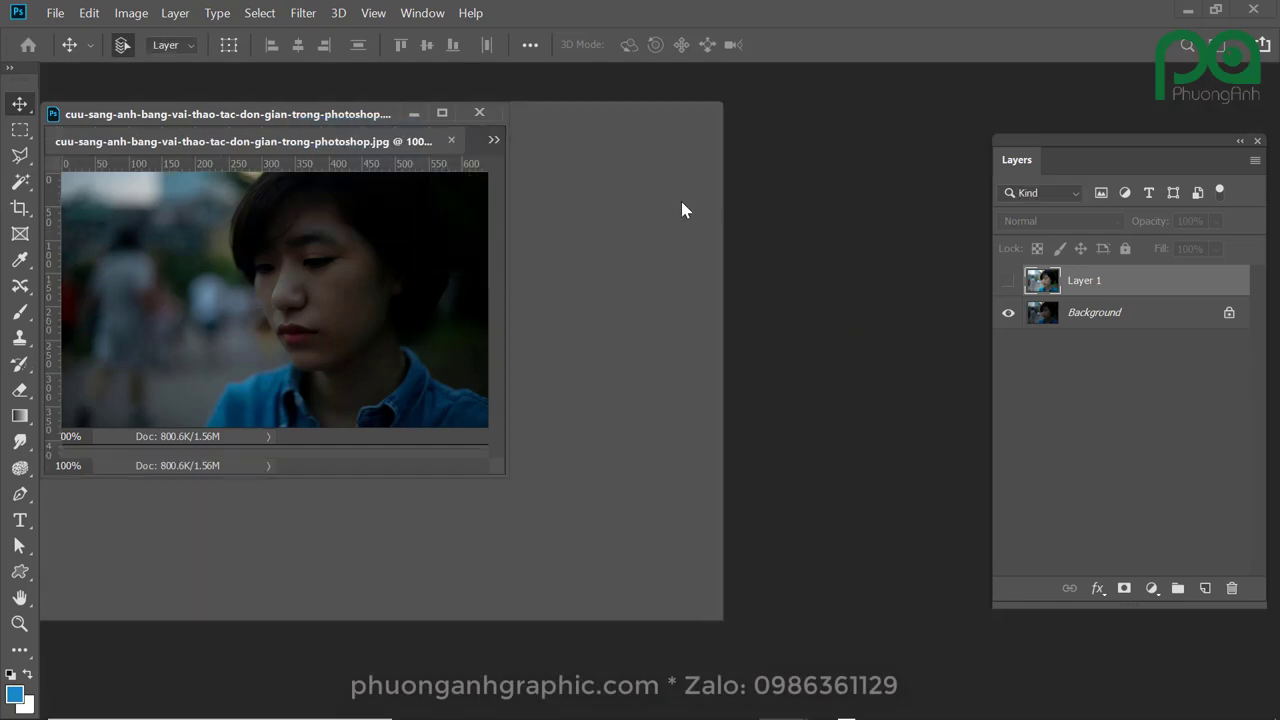
drag(331, 155, 362, 187)
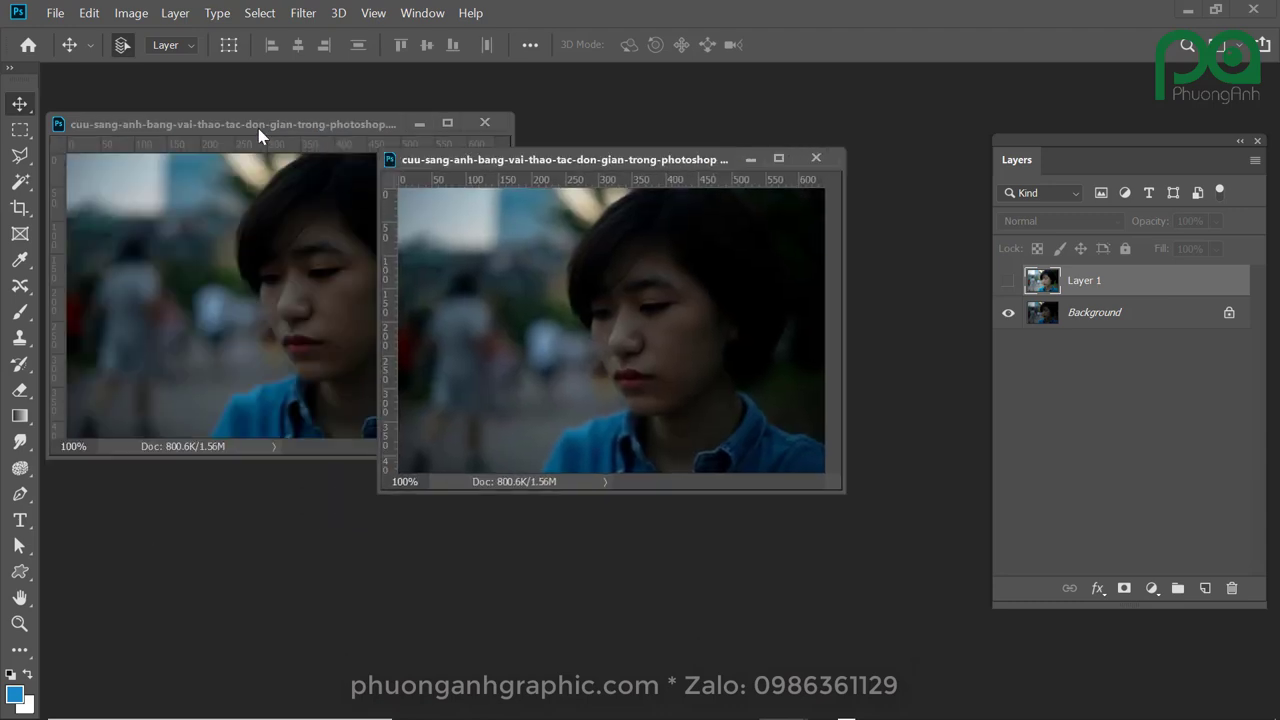
Step: Show Layer 1 in the original document and move the duplicate's window so both photos can be compared
click(255, 129)
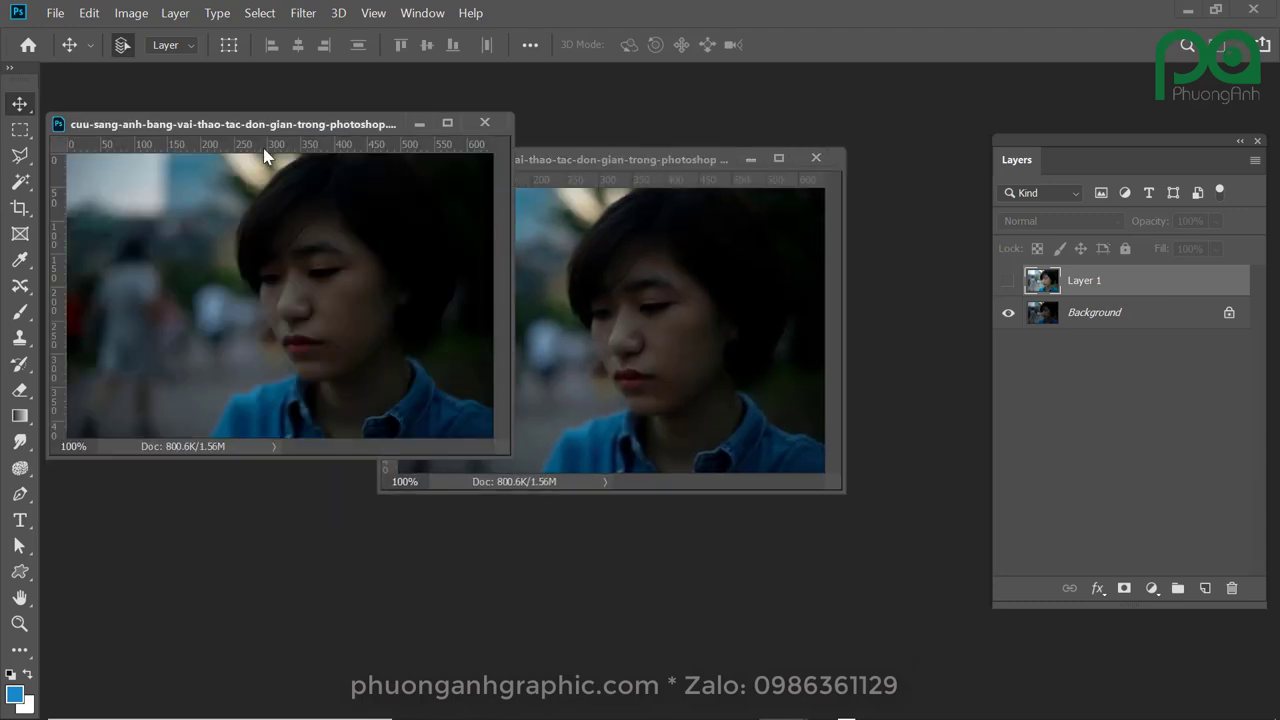
click(1008, 280)
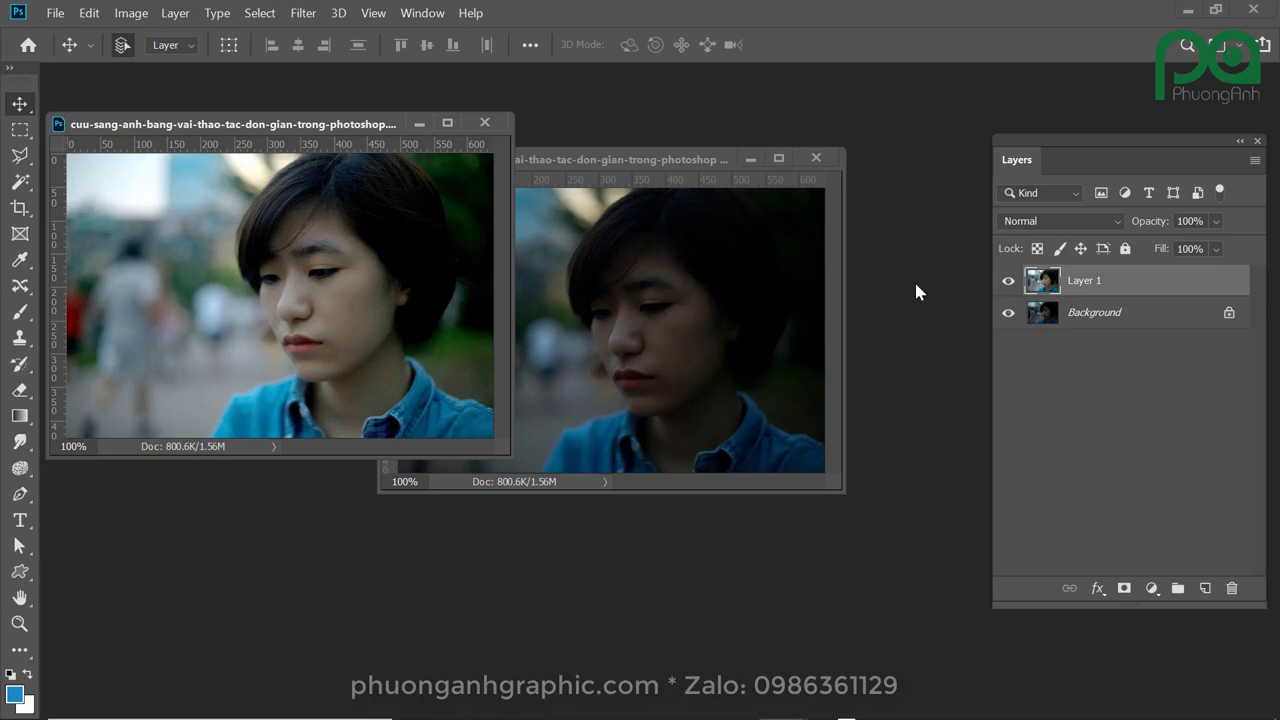
click(645, 174)
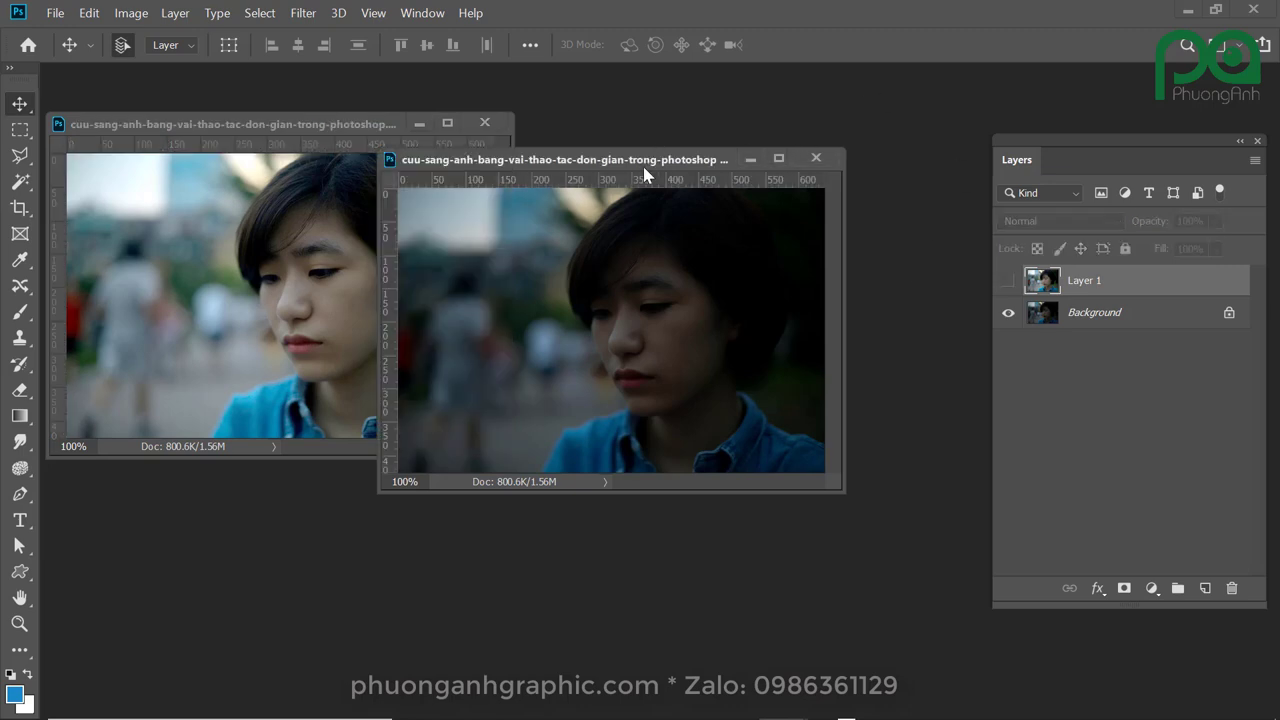
drag(560, 163, 670, 192)
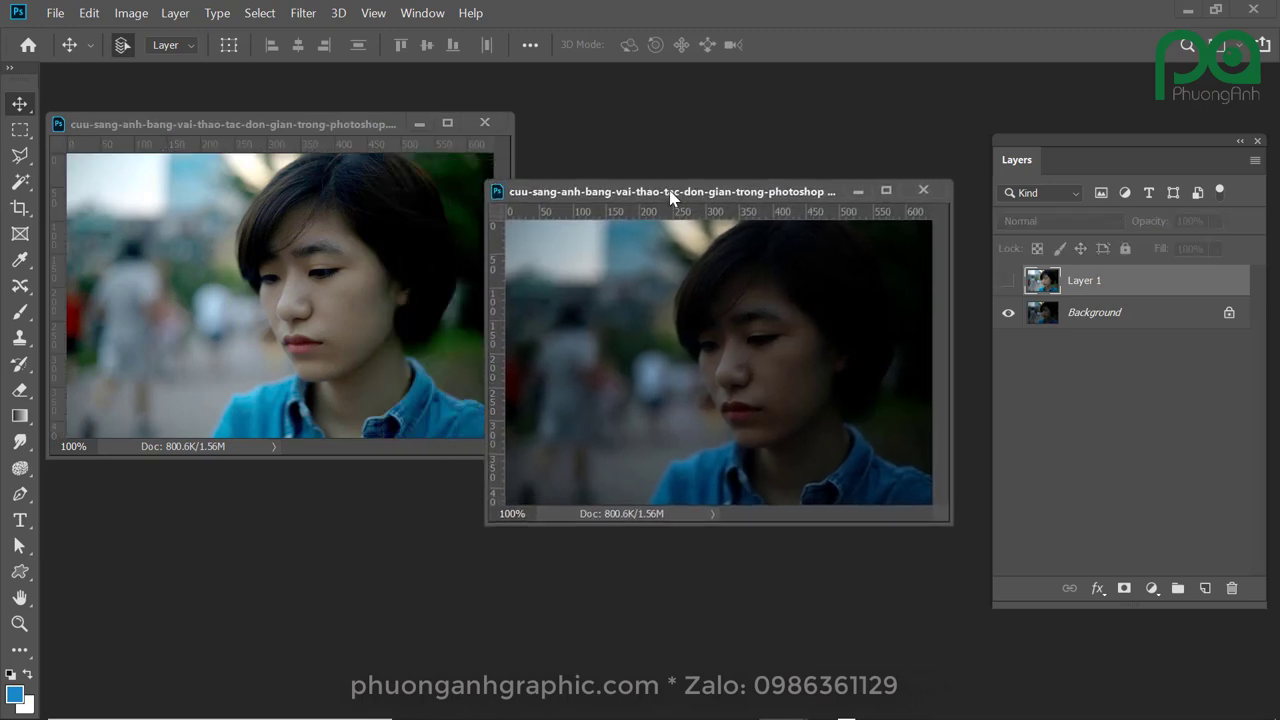
Step: Delete Layer 1 from the duplicate image and place its window beside the brightened original
click(134, 14)
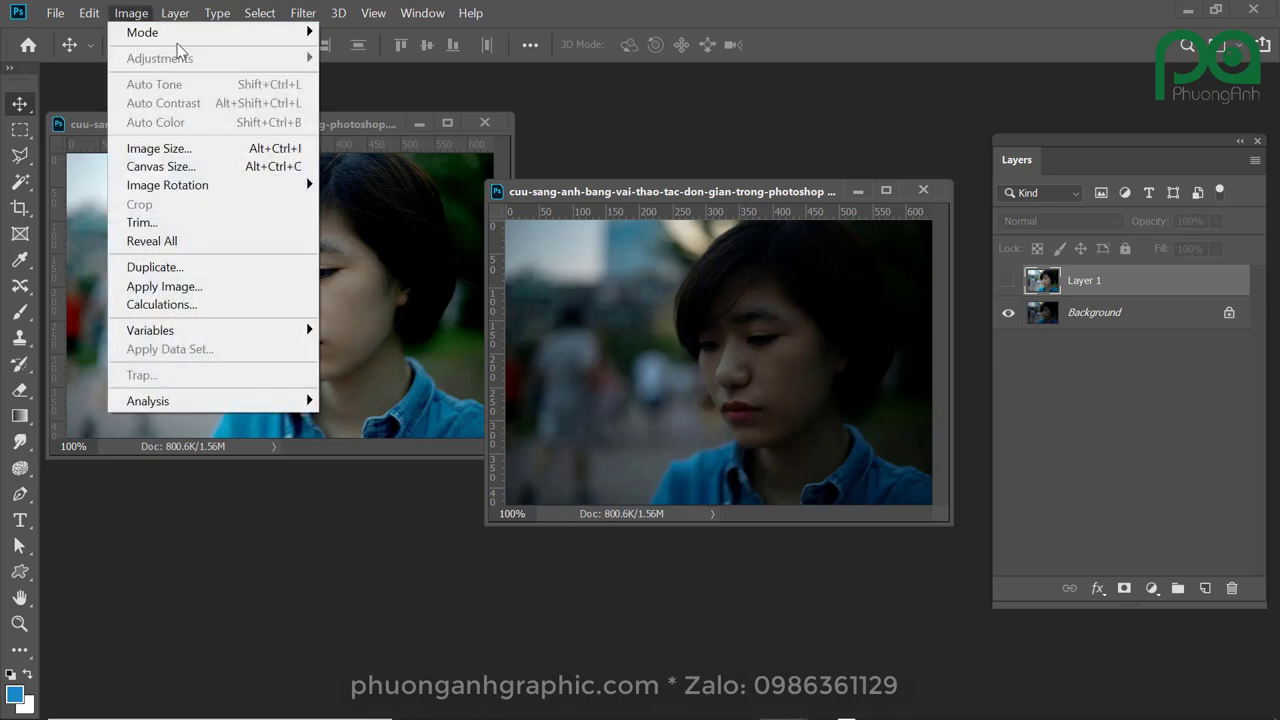
mouse_move(177, 33)
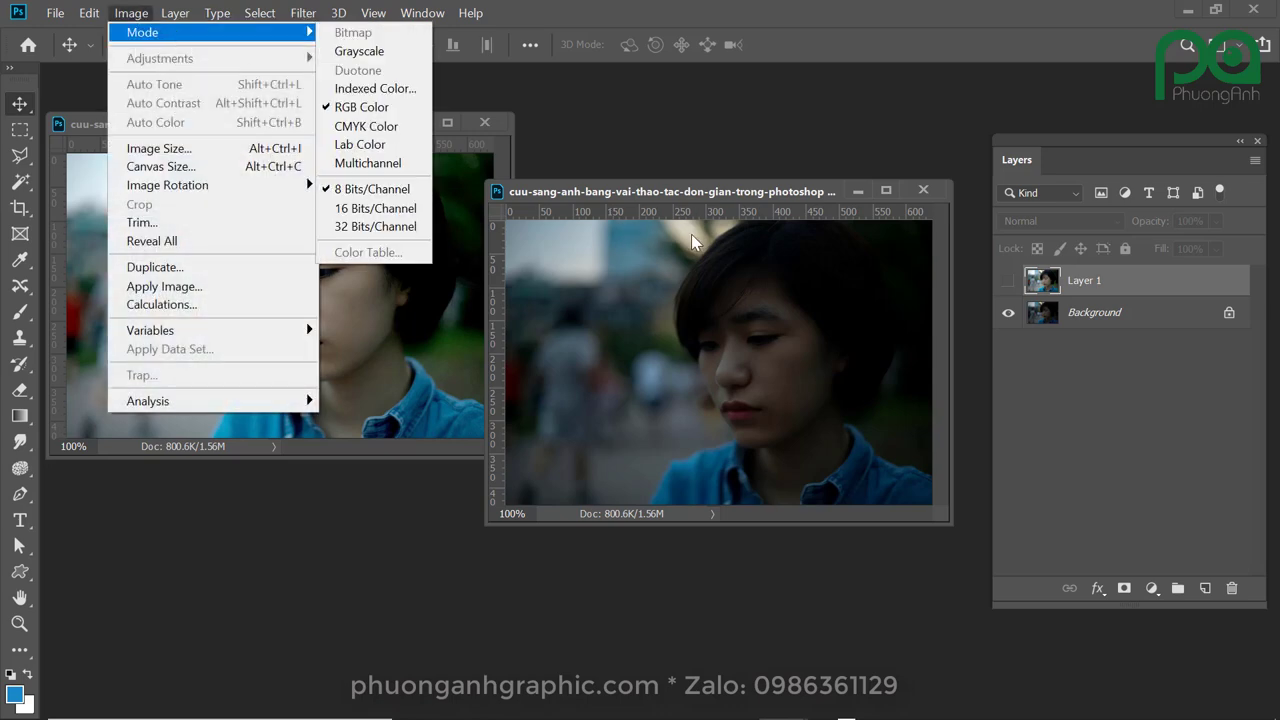
click(1008, 281)
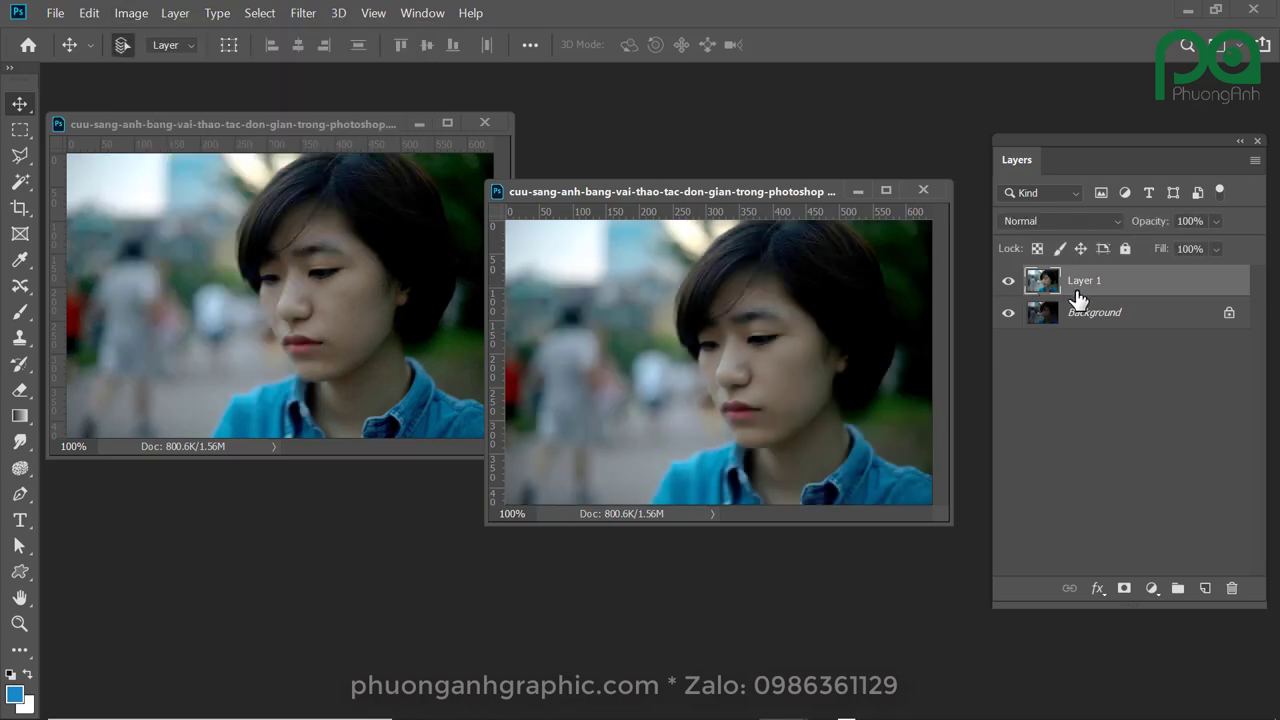
click(1233, 588)
click(612, 303)
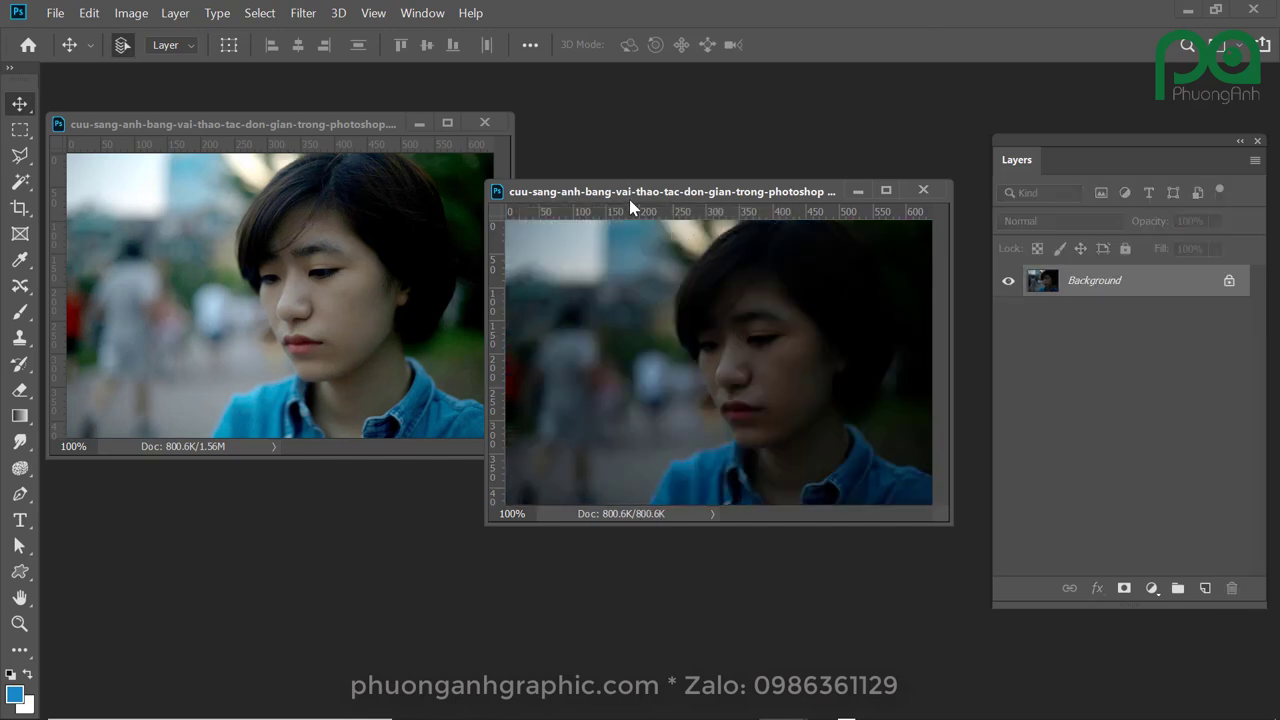
drag(629, 199, 660, 153)
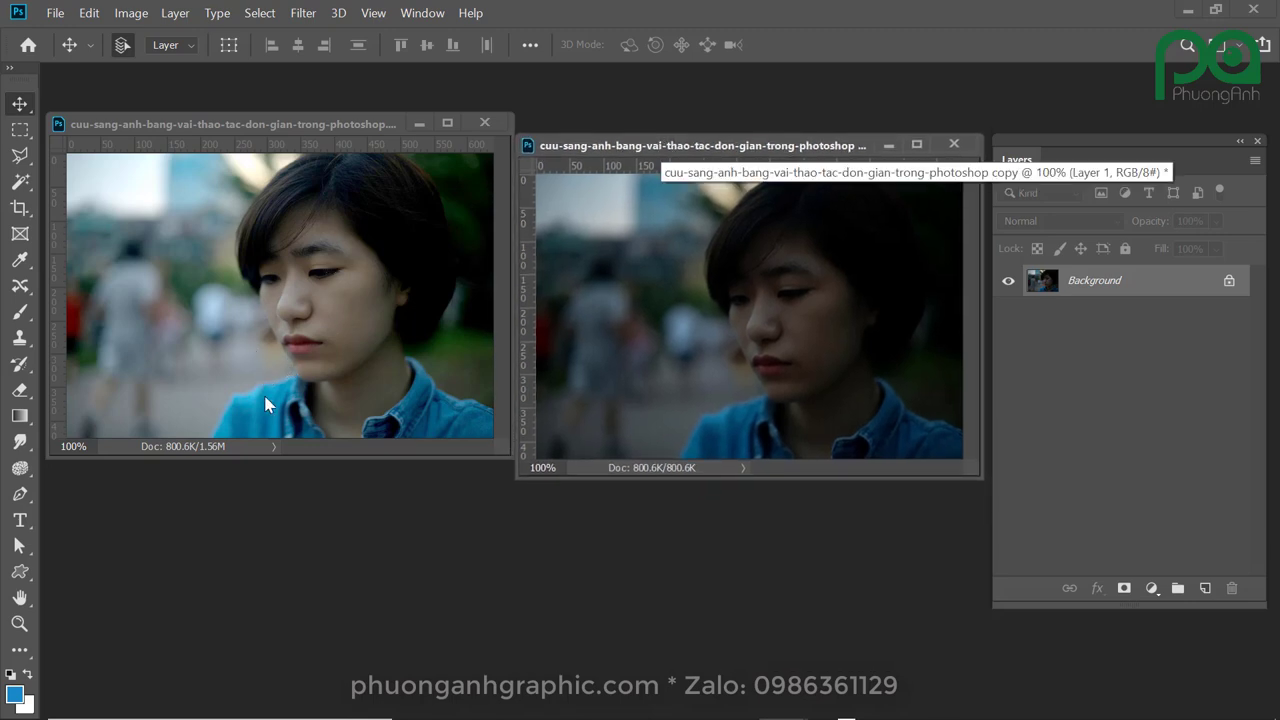
Step: Open Levels on the duplicate image and set the Red channel's white input level to 157
click(131, 13)
mouse_move(220, 62)
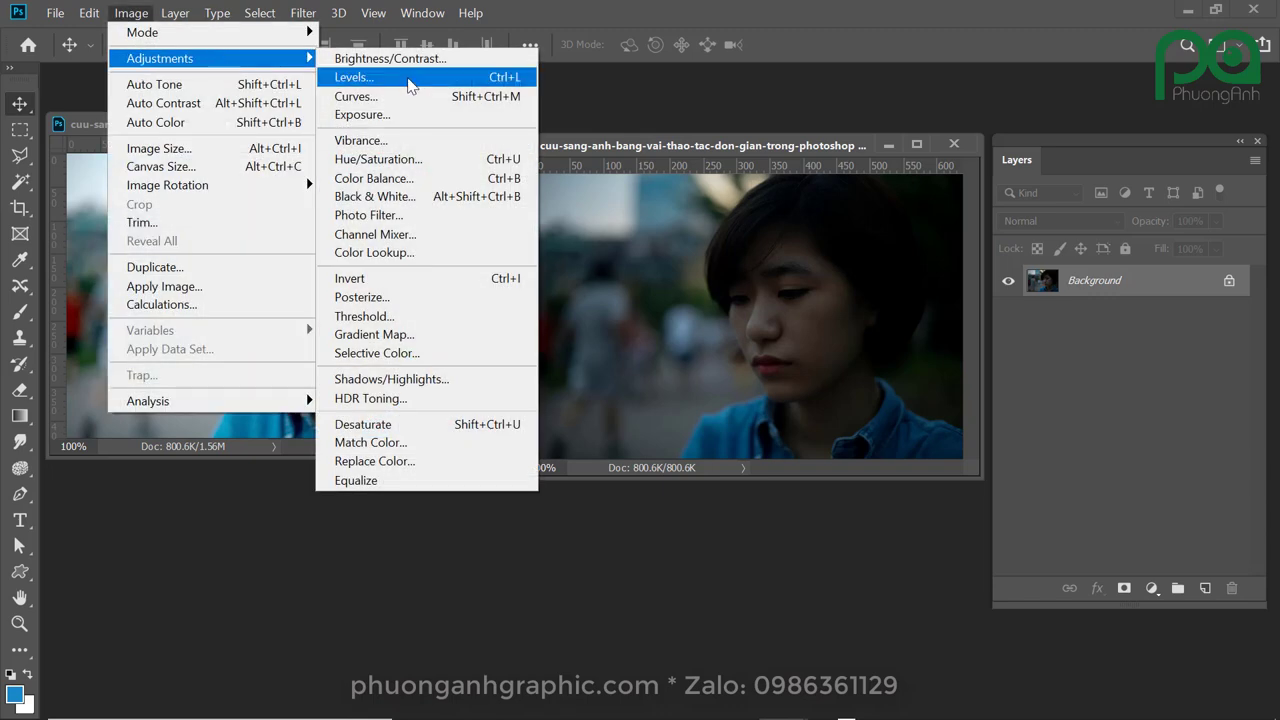
click(410, 82)
drag(285, 203, 850, 242)
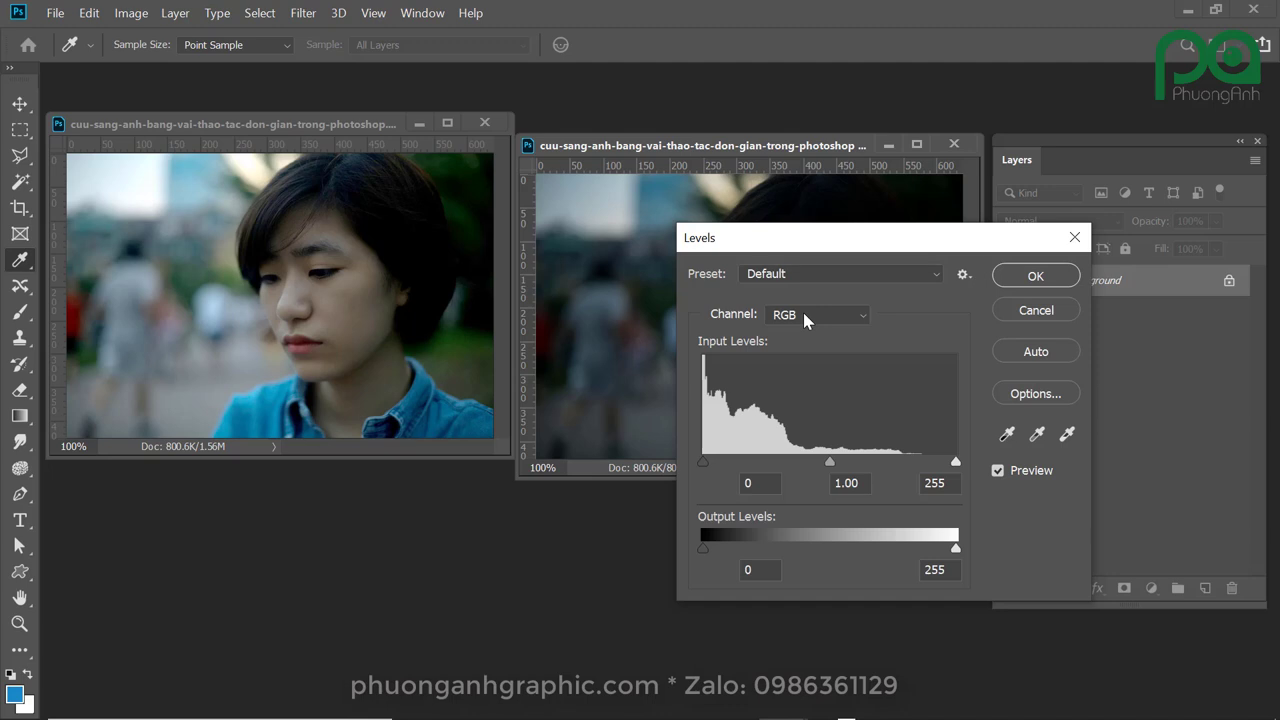
click(803, 312)
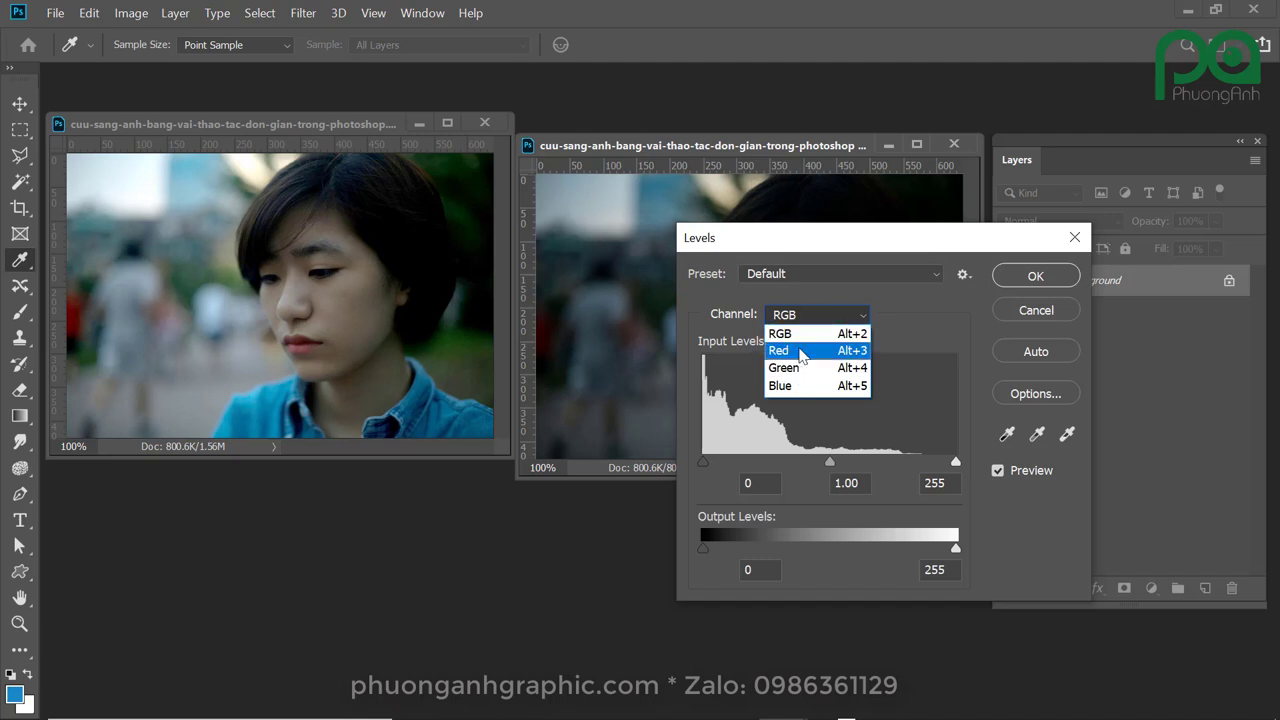
click(800, 355)
drag(813, 248, 1011, 246)
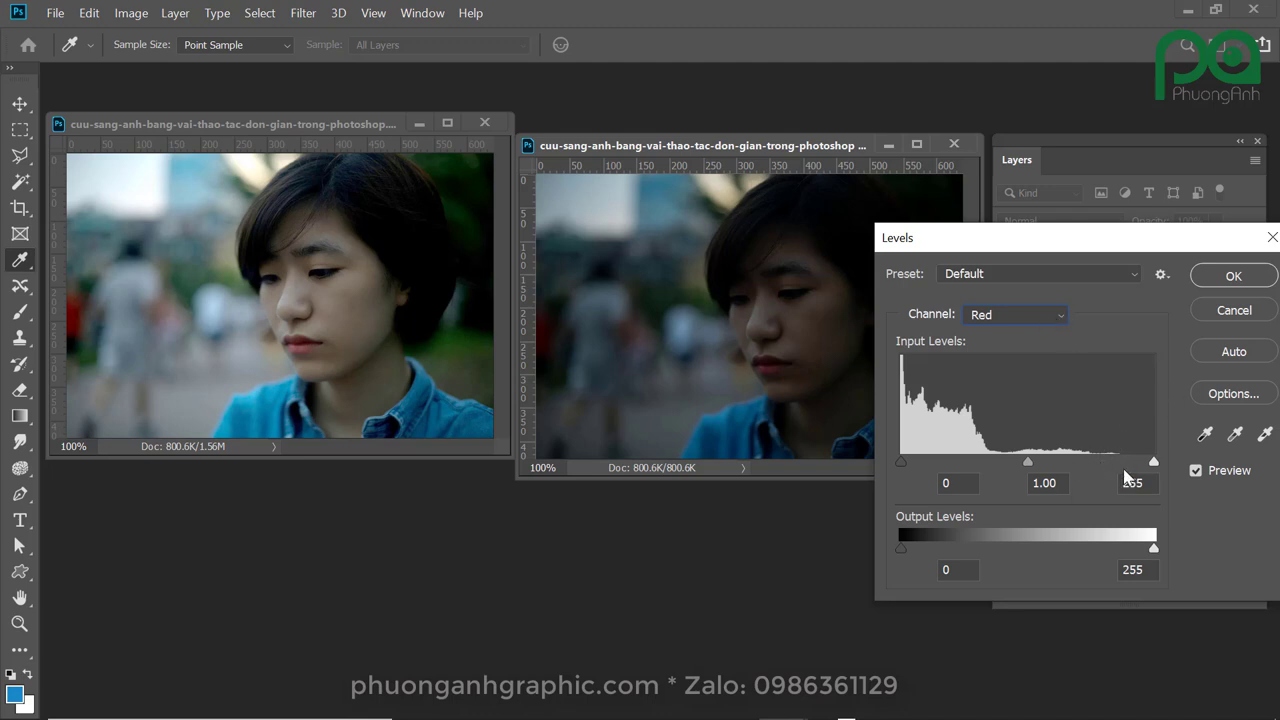
drag(1155, 463, 1062, 467)
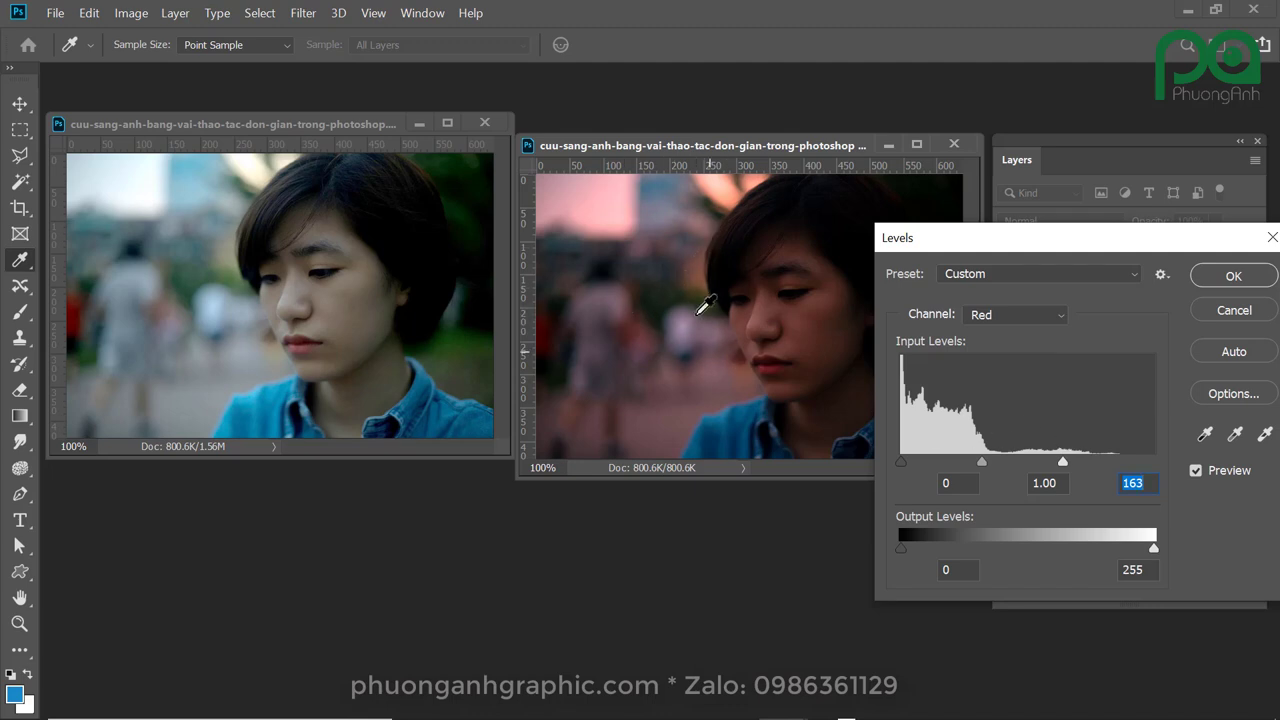
mouse_move(1064, 463)
mouse_down()
mouse_move(1160, 460)
mouse_move(1058, 461)
mouse_up()
Step: Set the white input level to 176 for the Green channel and 177 for the Blue channel in Levels
click(1009, 319)
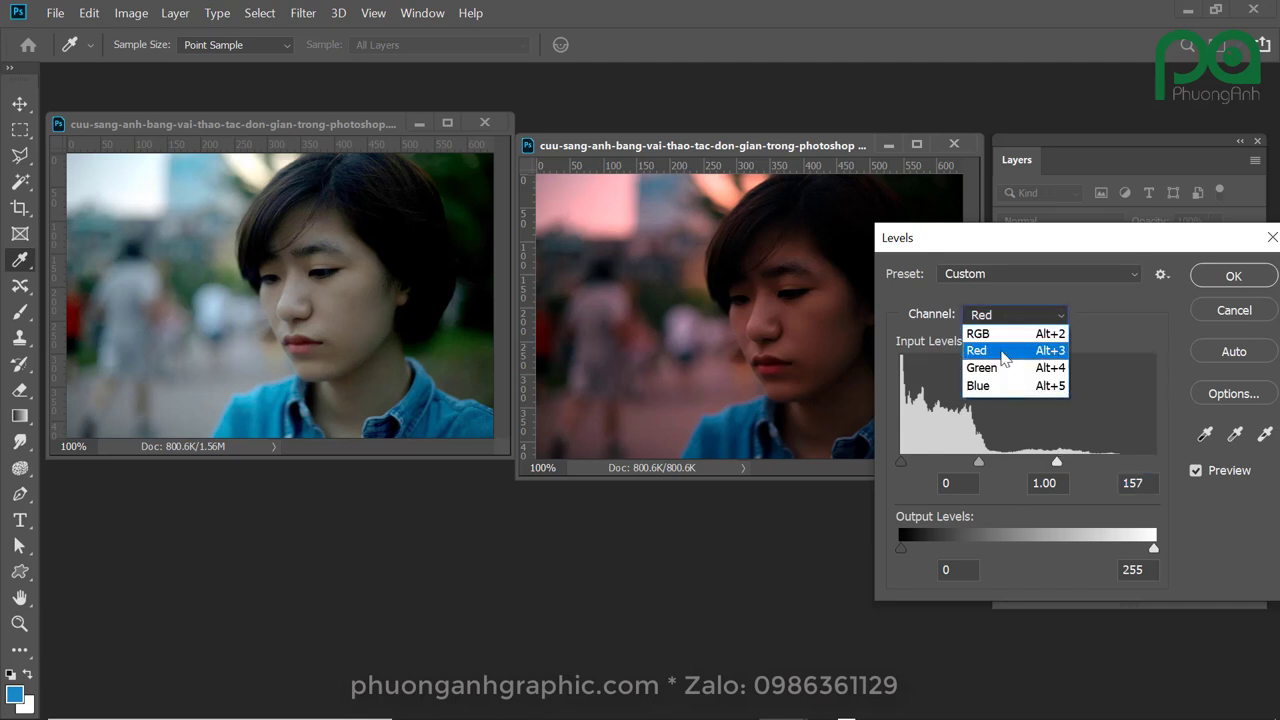
click(1002, 368)
drag(1155, 463, 1076, 463)
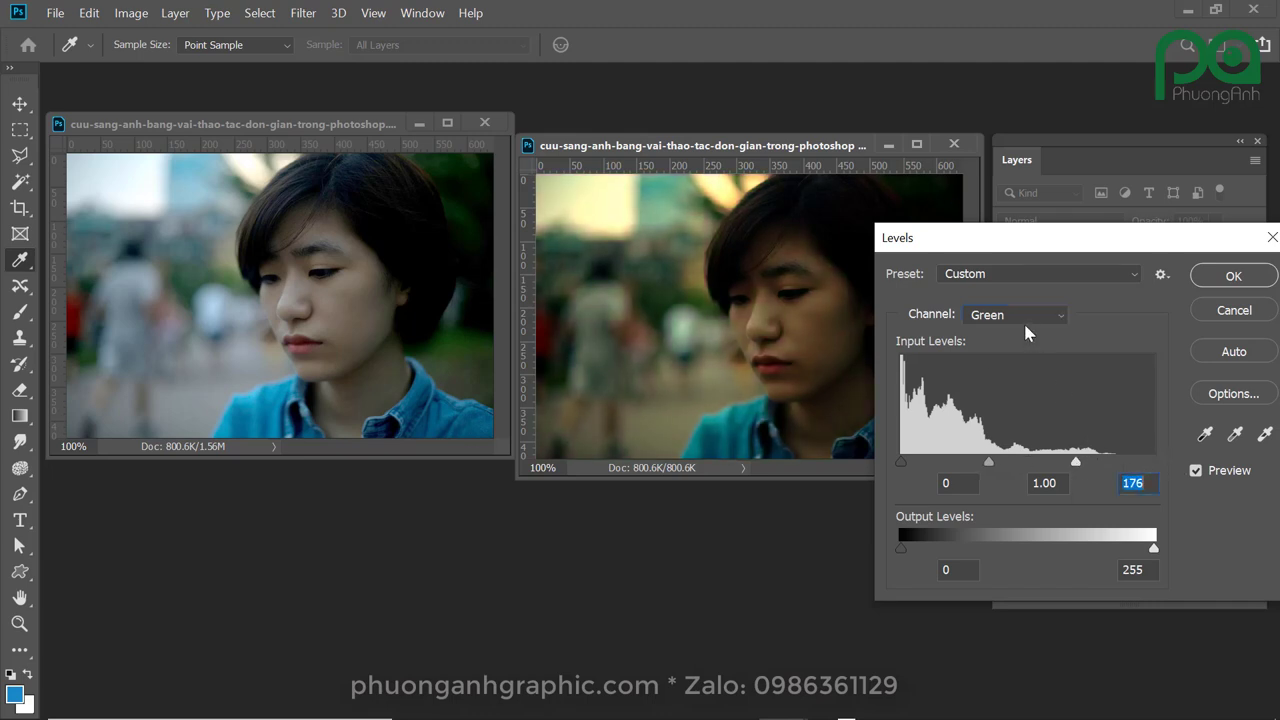
click(1023, 318)
click(1002, 386)
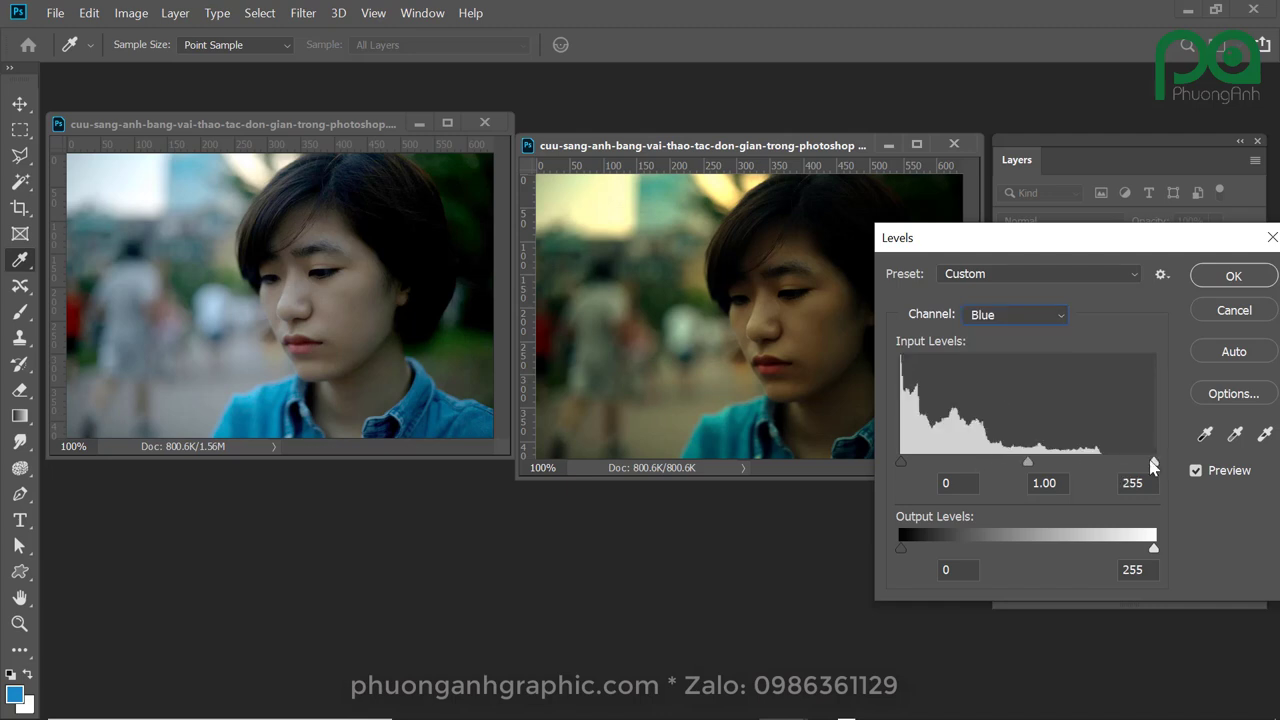
drag(1155, 463, 1078, 463)
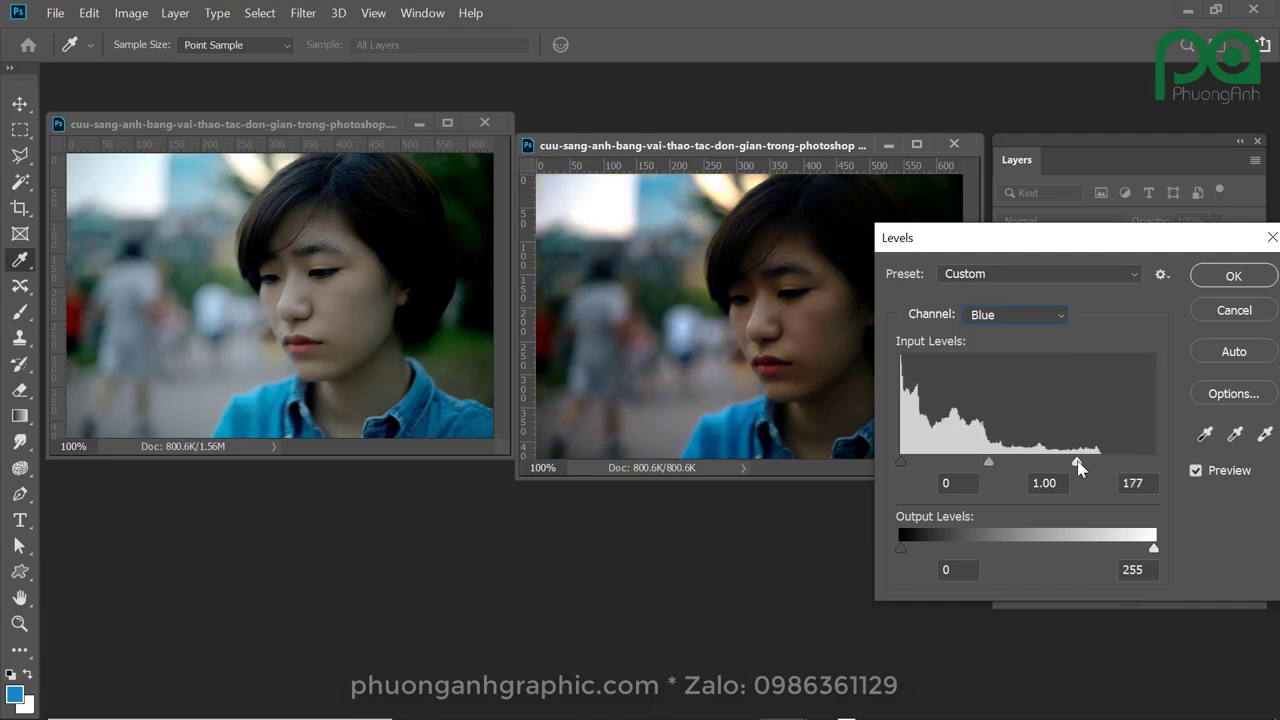
Step: Set the RGB channel's white input level to 228 and midtones to 1.30, and apply the Levels correction
click(1022, 314)
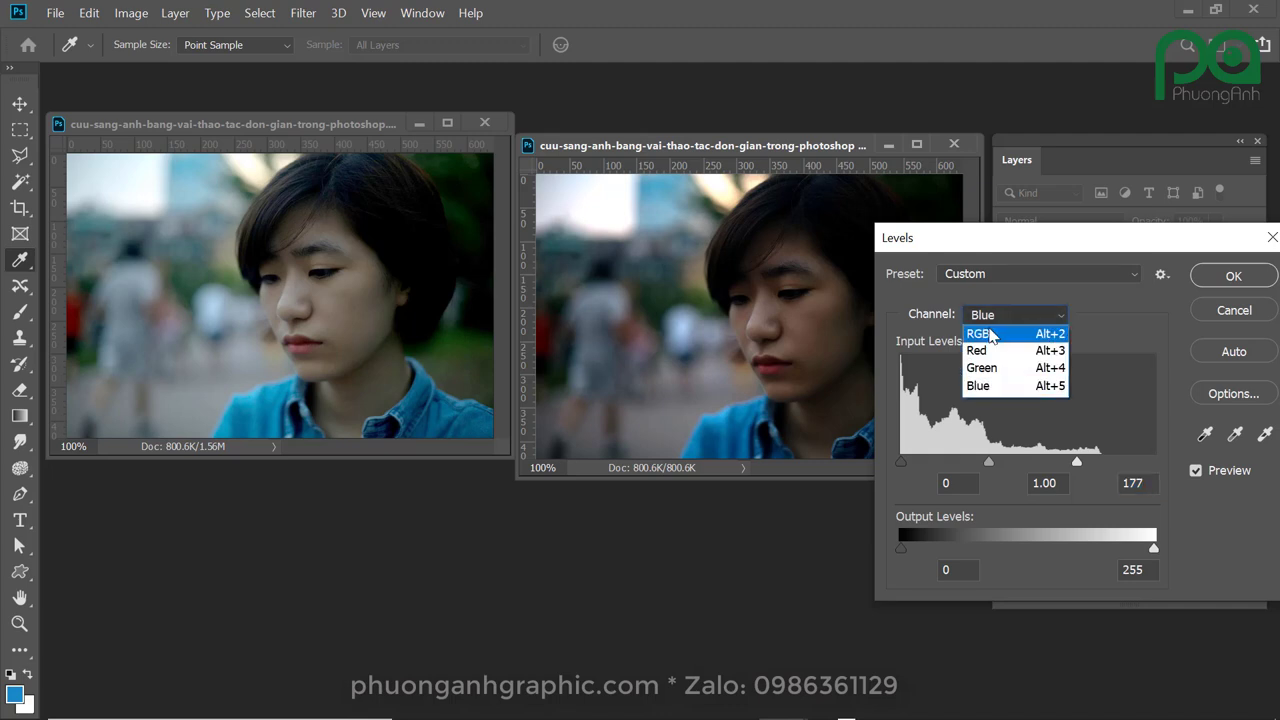
click(987, 334)
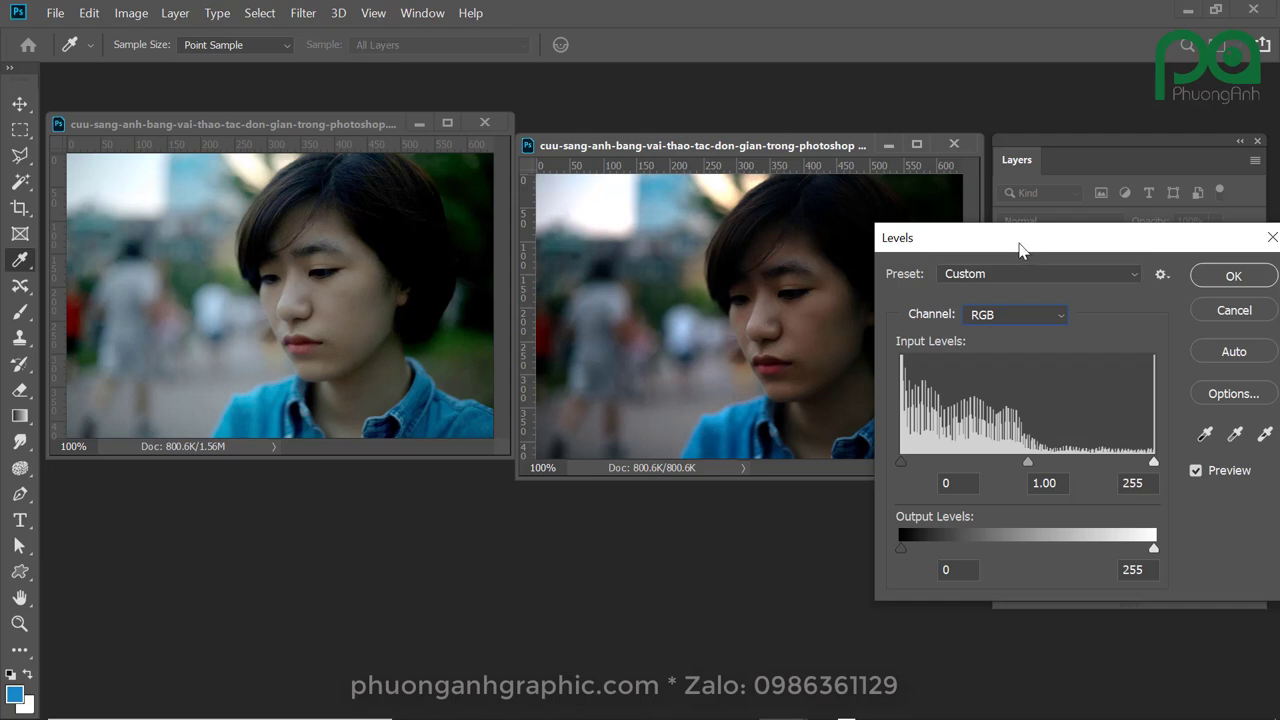
drag(1026, 245, 1077, 236)
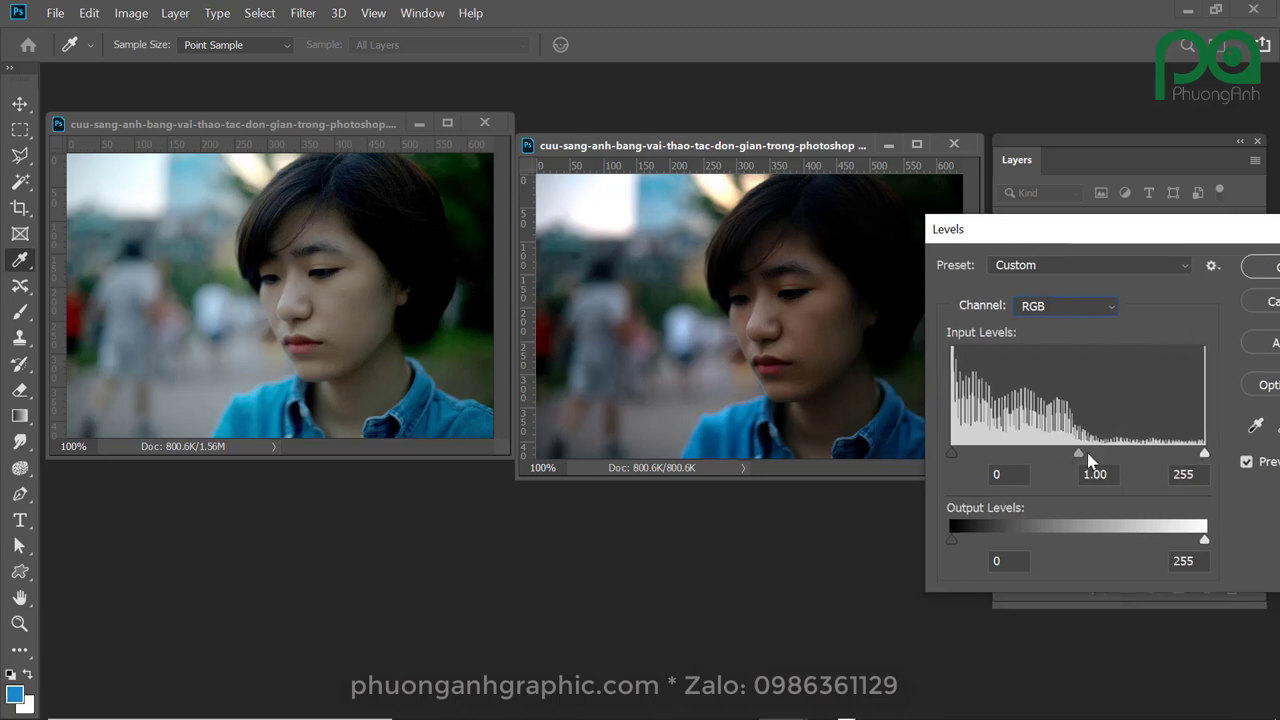
drag(1203, 454, 1176, 455)
drag(1065, 458, 1046, 451)
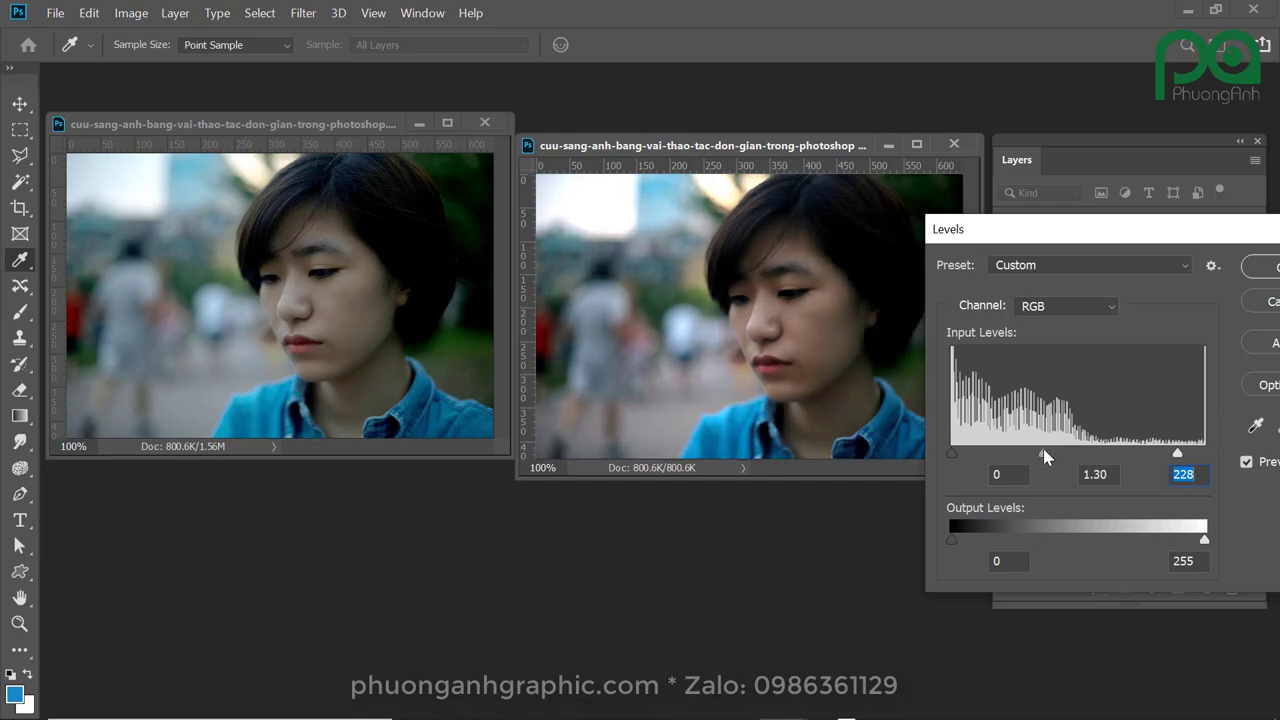
click(1262, 266)
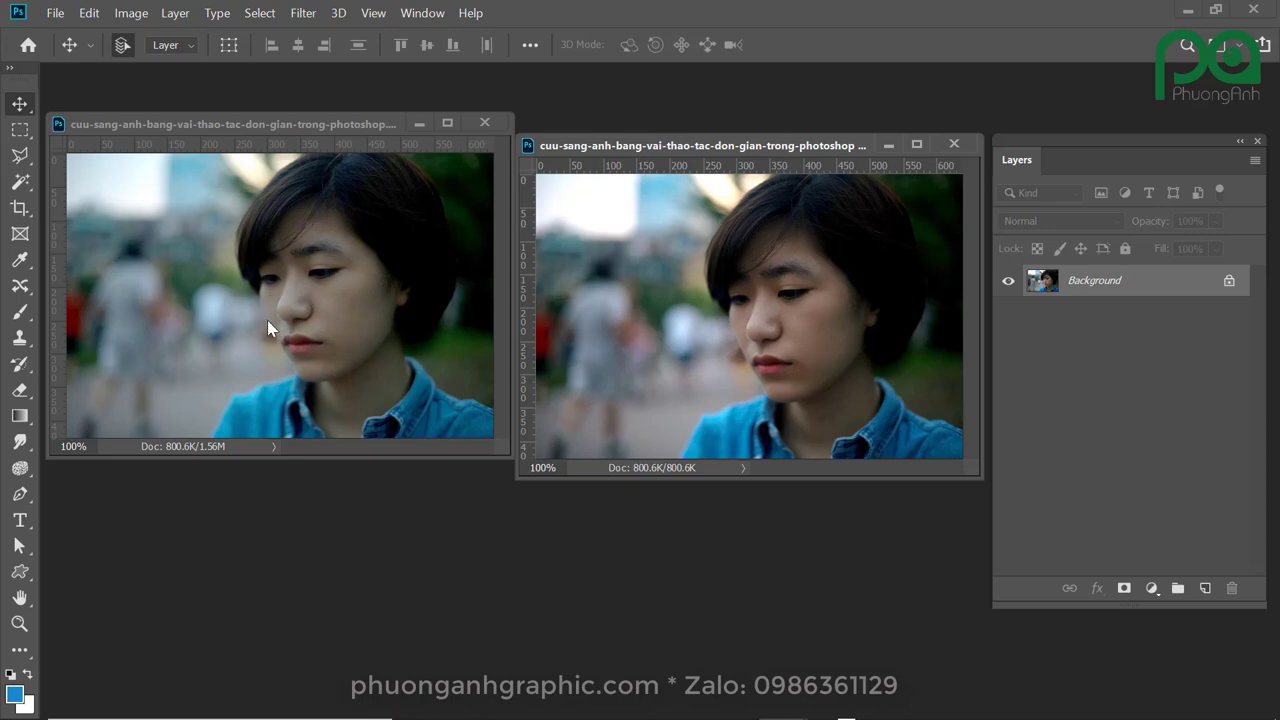
Step: Position the duplicate's window beside the original and close Levels with its default settings
drag(606, 147, 606, 129)
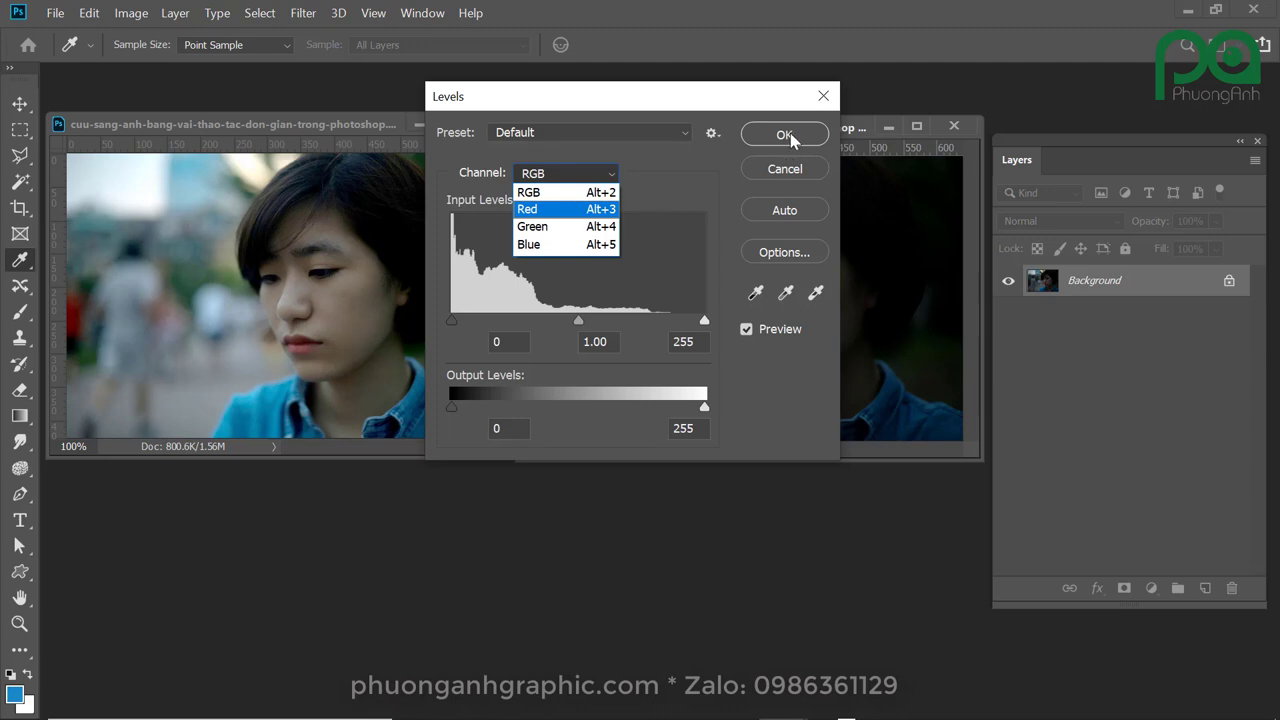
click(790, 133)
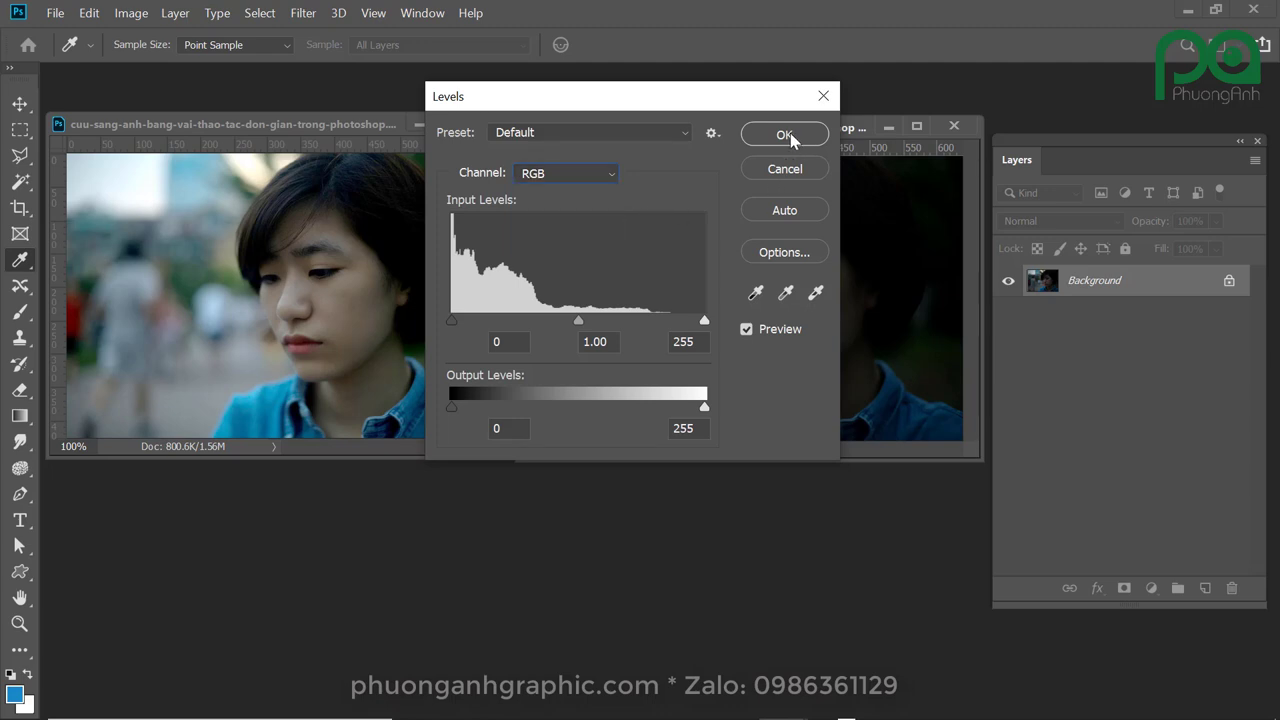
click(782, 137)
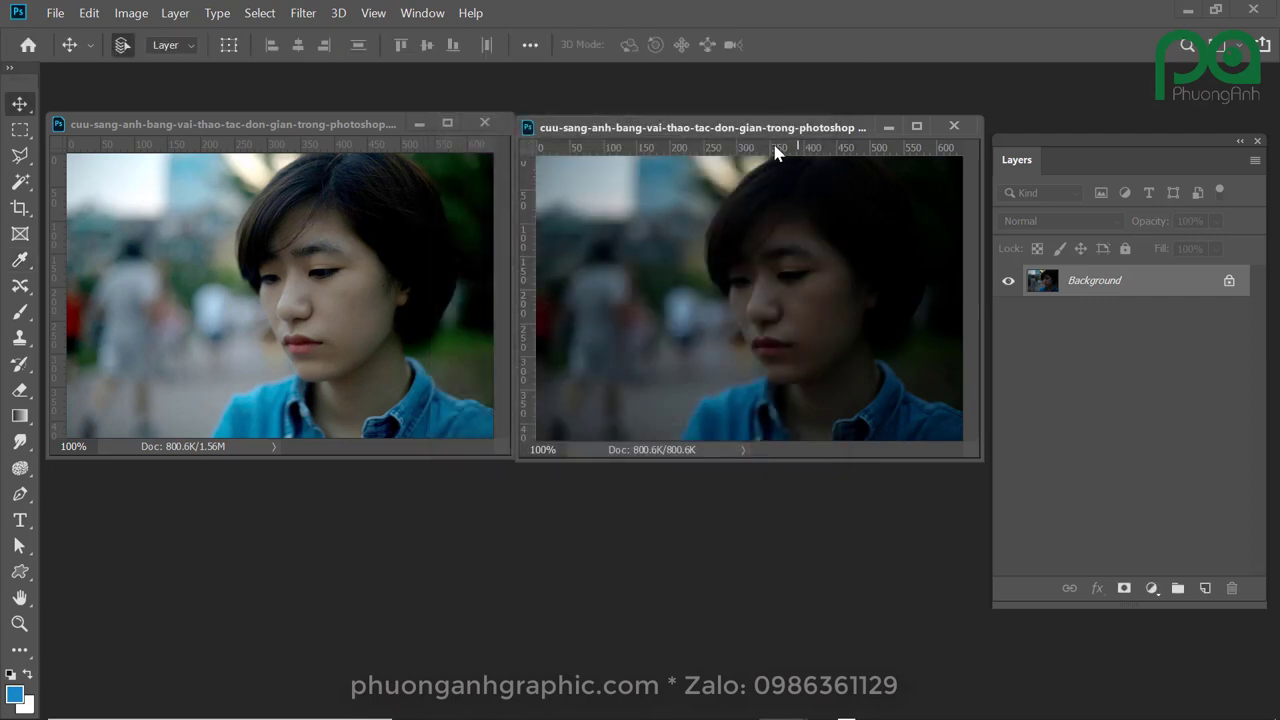
mouse_move(709, 137)
mouse_down()
mouse_move(686, 149)
mouse_move(713, 151)
mouse_up()
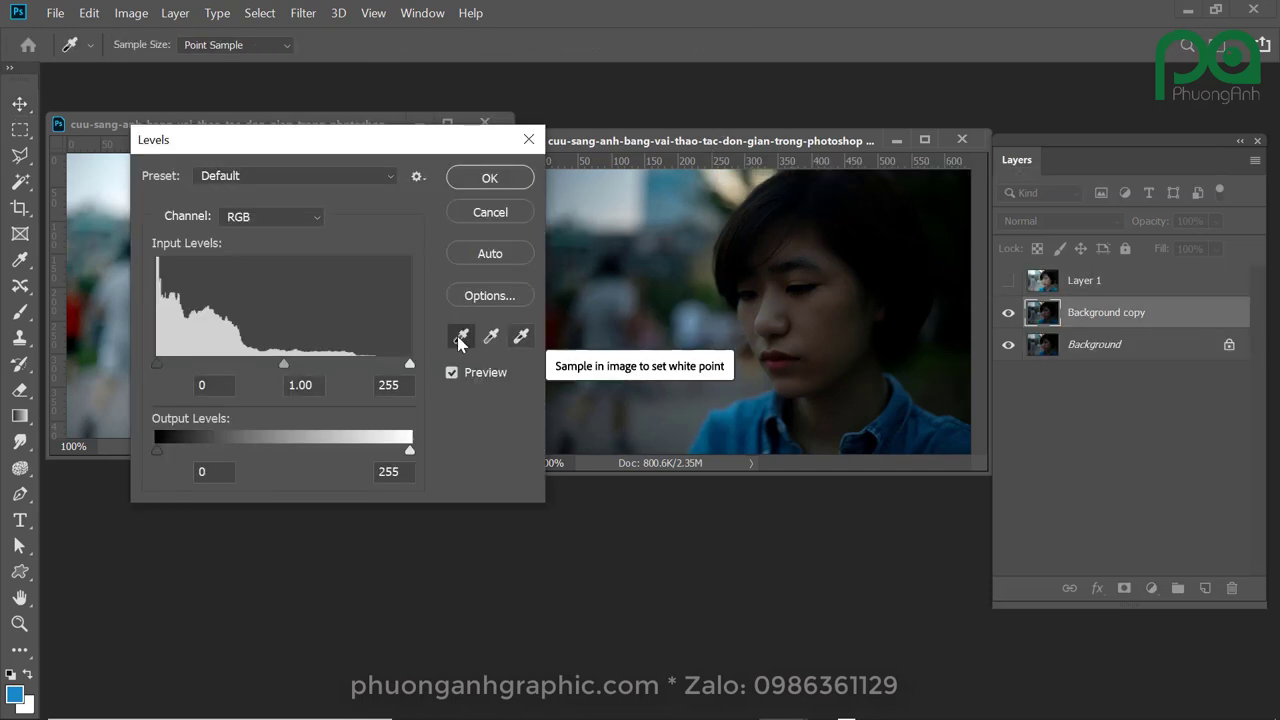
Step: Try setting the Background copy's white point from the woman's face in Levels, and undo that sample
click(521, 337)
click(816, 288)
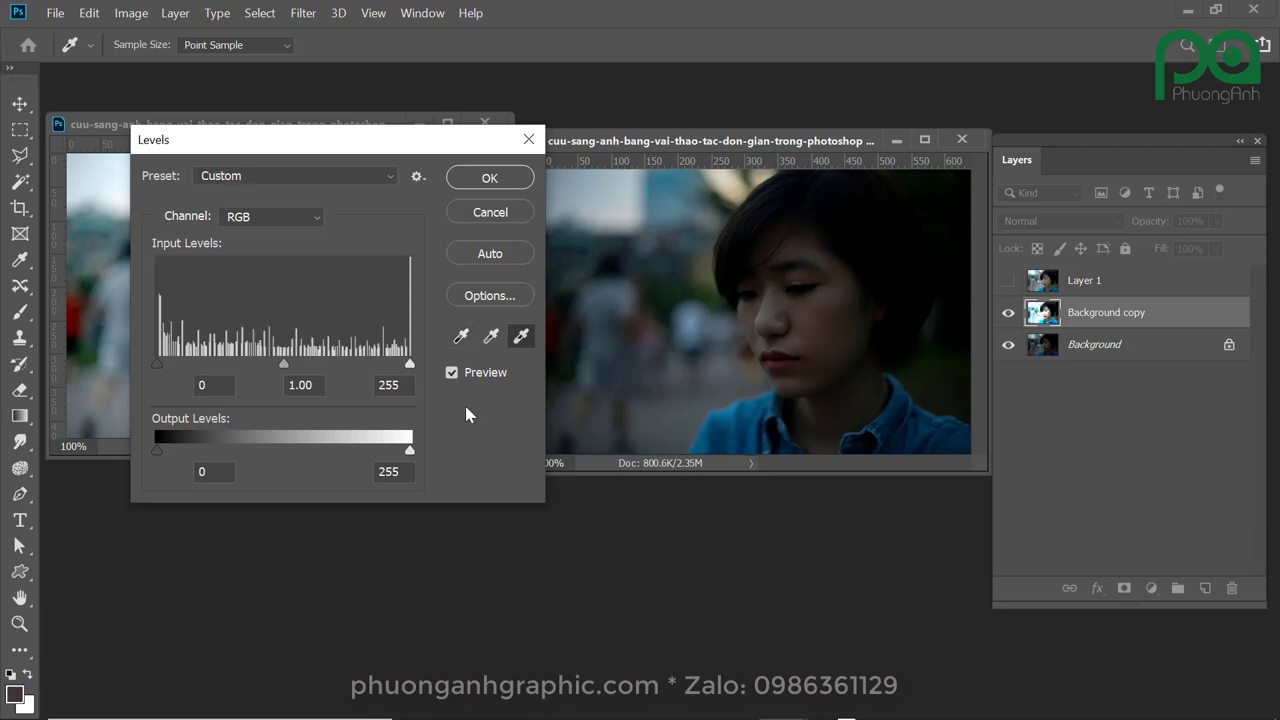
key(ctrl+z)
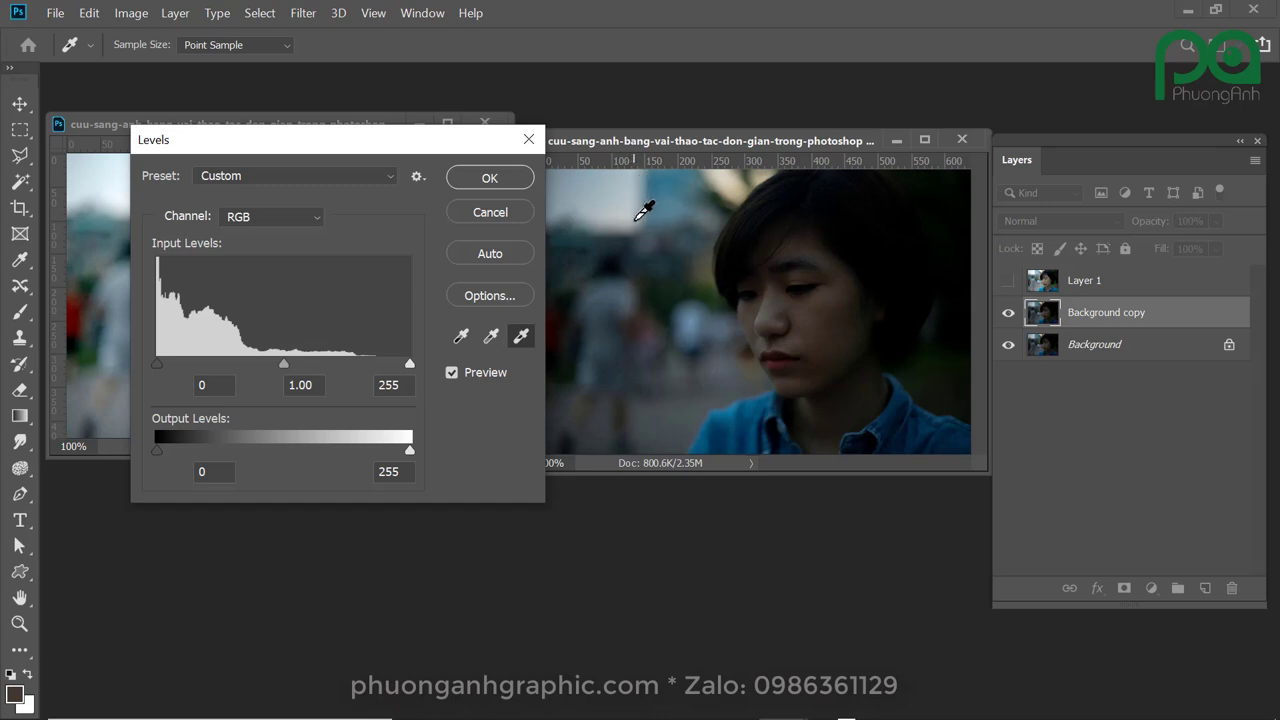
Step: Try Levels white points sampled from the bright sky and nearby background, and a black point sampled beside the blurred figure
click(629, 219)
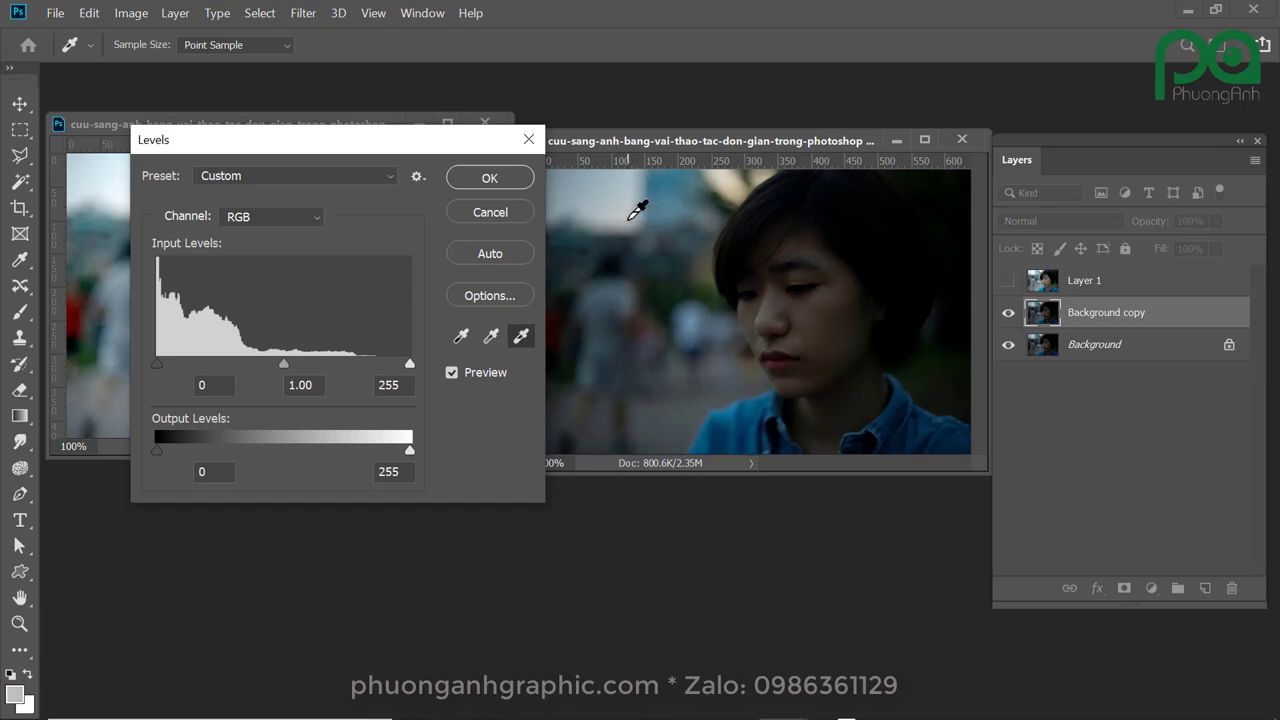
click(737, 191)
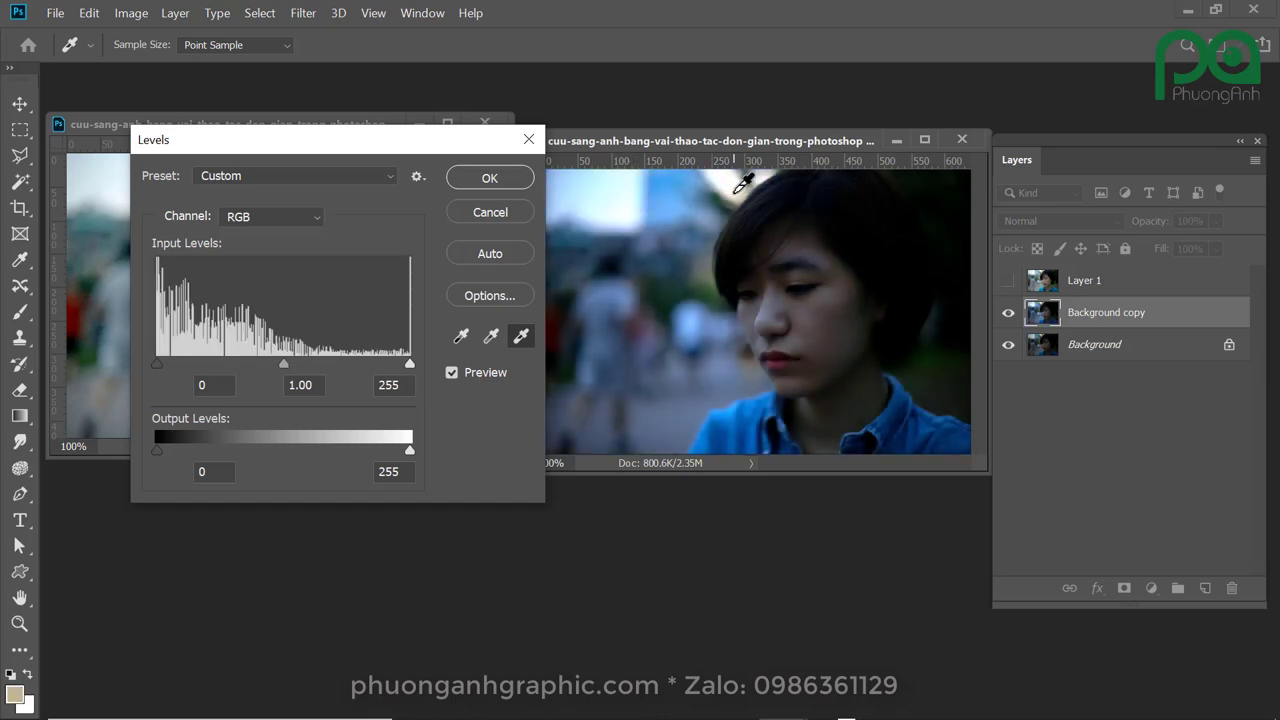
click(630, 218)
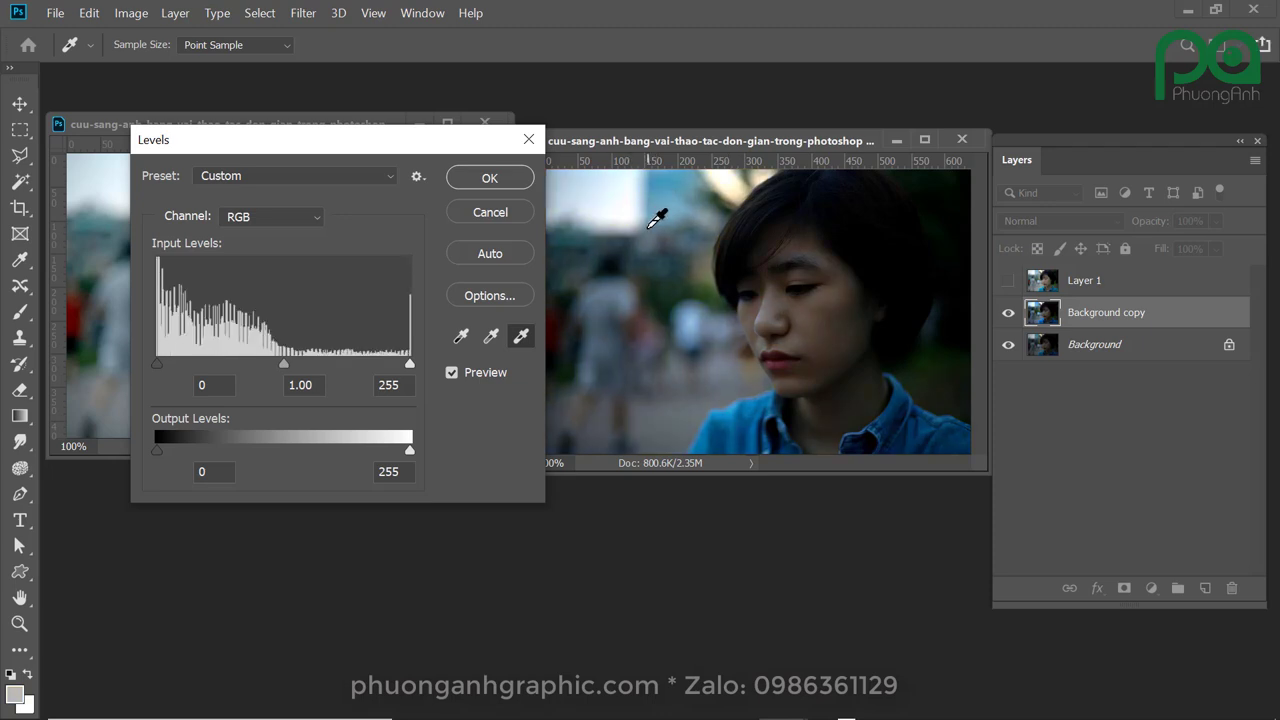
click(650, 240)
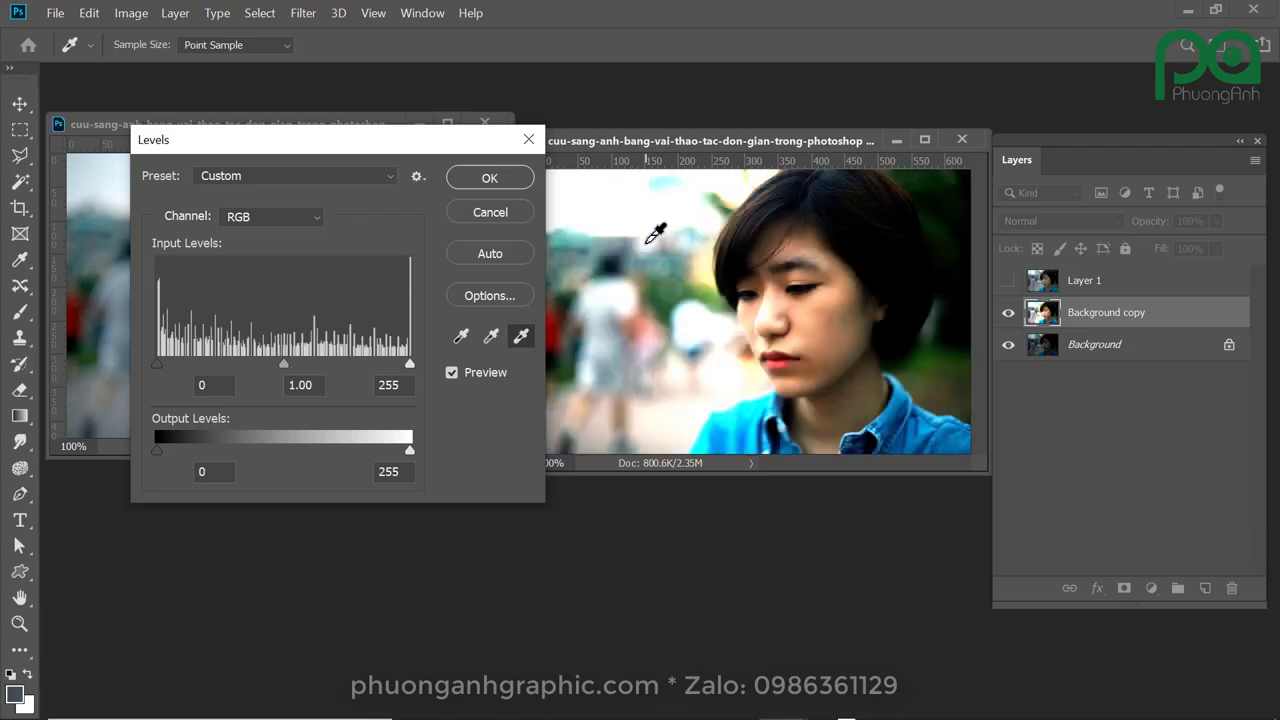
click(462, 338)
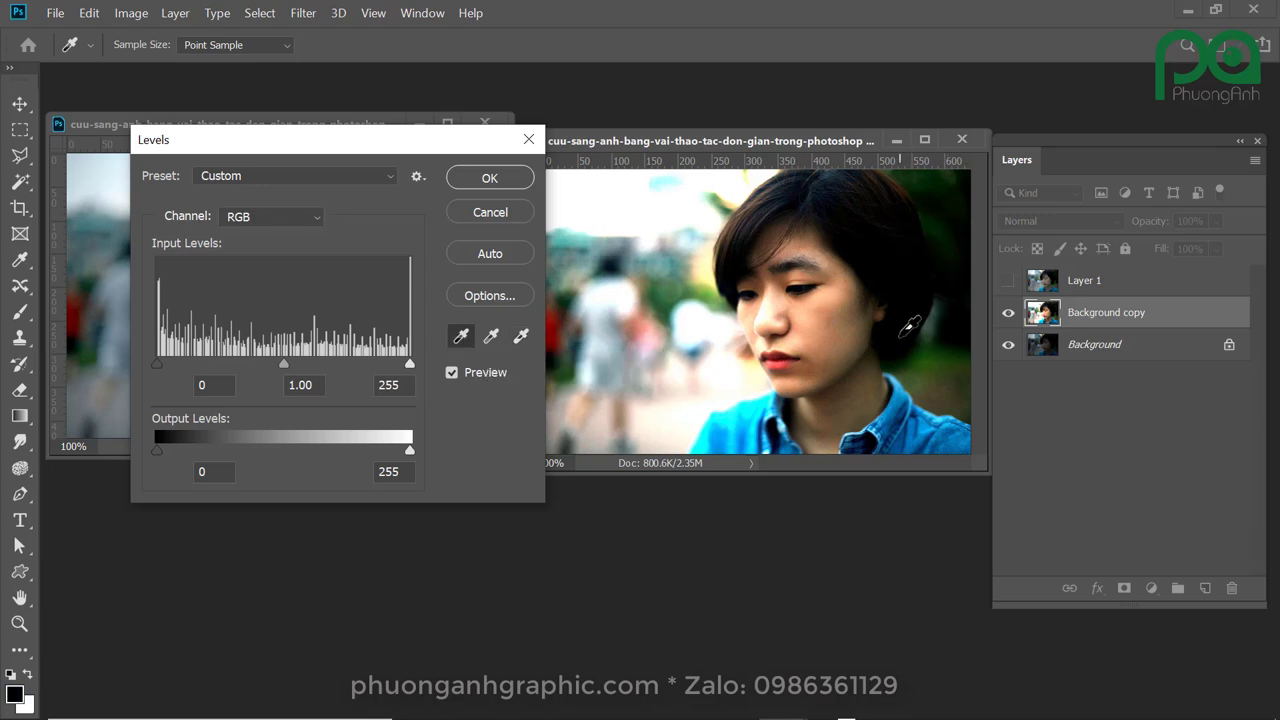
click(650, 282)
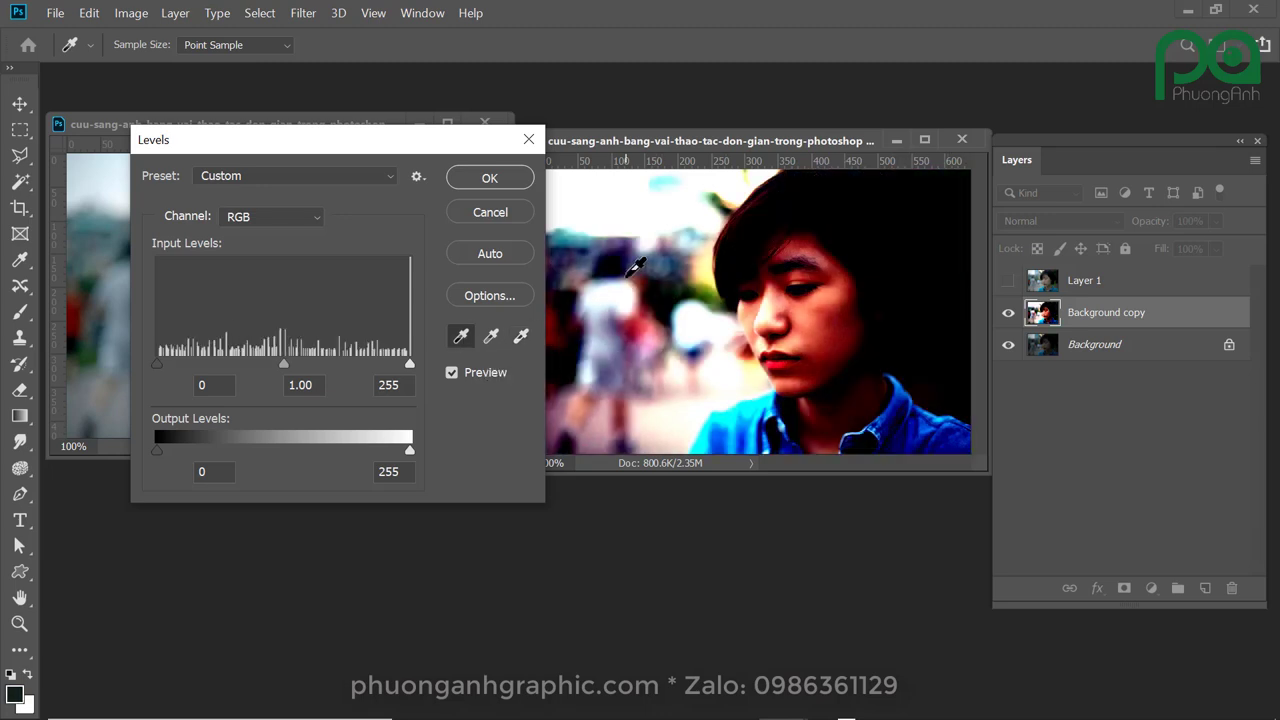
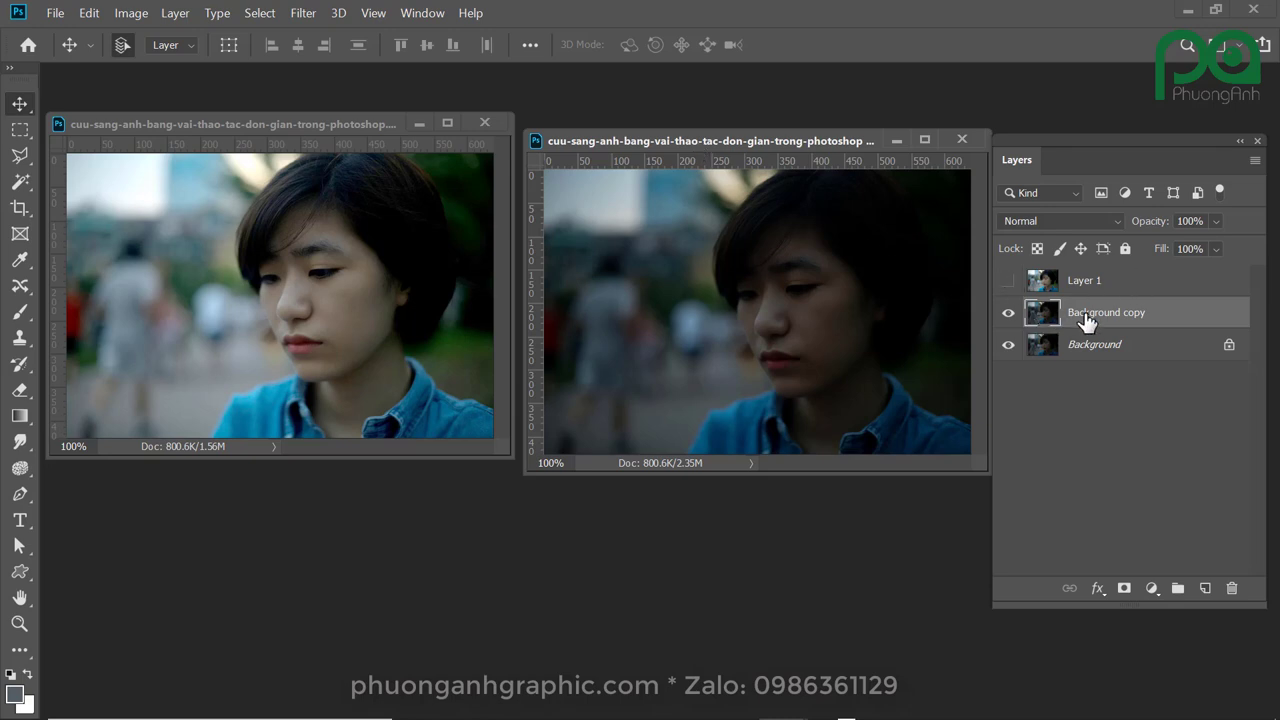
Step: Show and select Layer 1 in the duplicate image and run the automatic Levels correction on it
click(1008, 282)
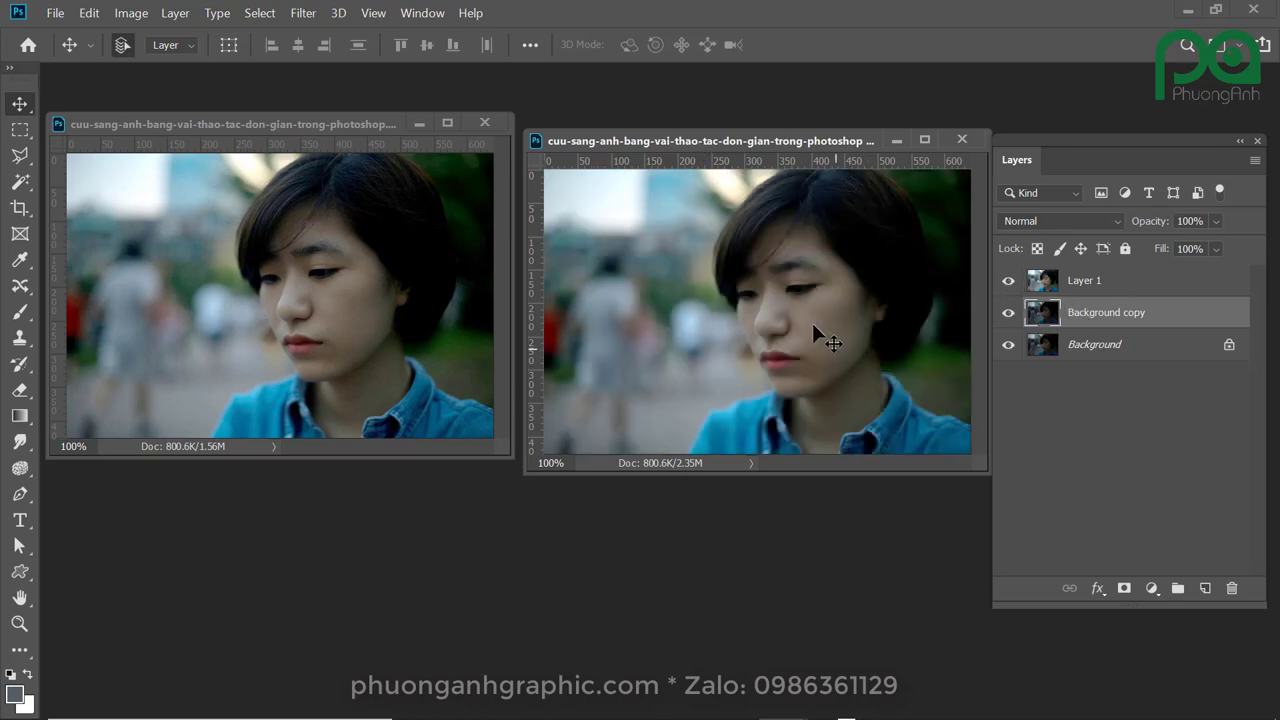
click(1080, 290)
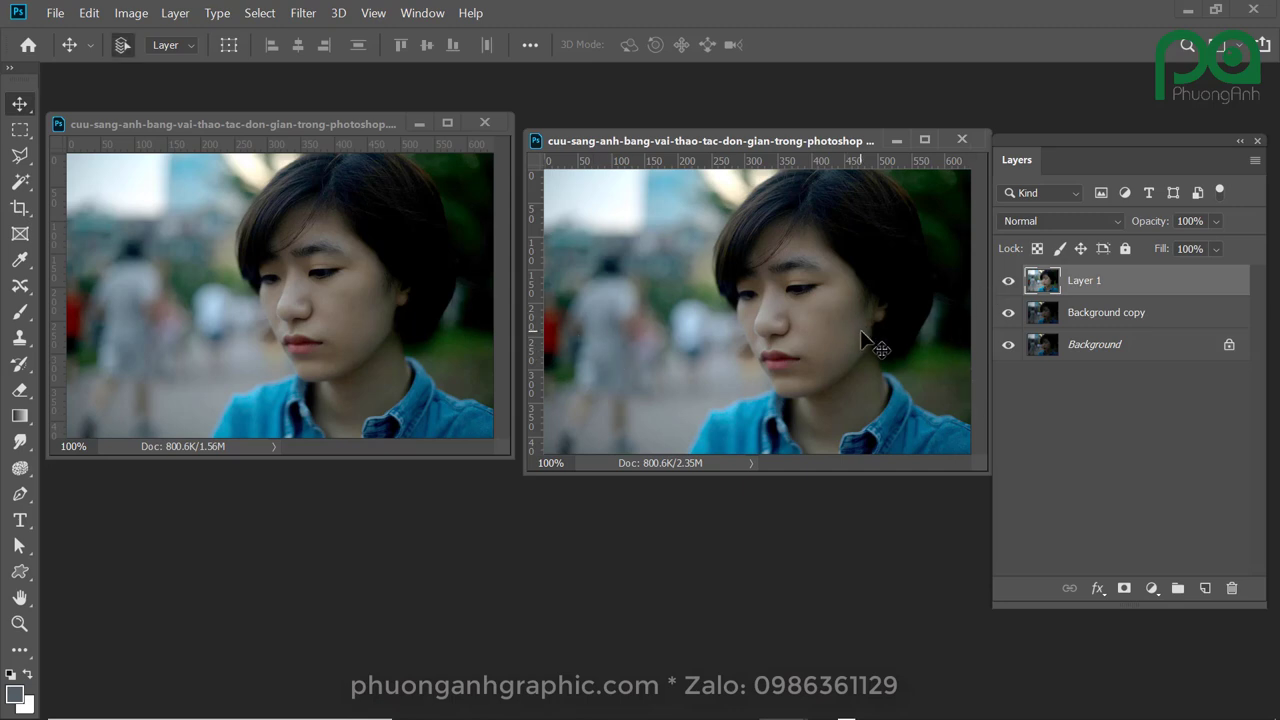
key(ctrl+l)
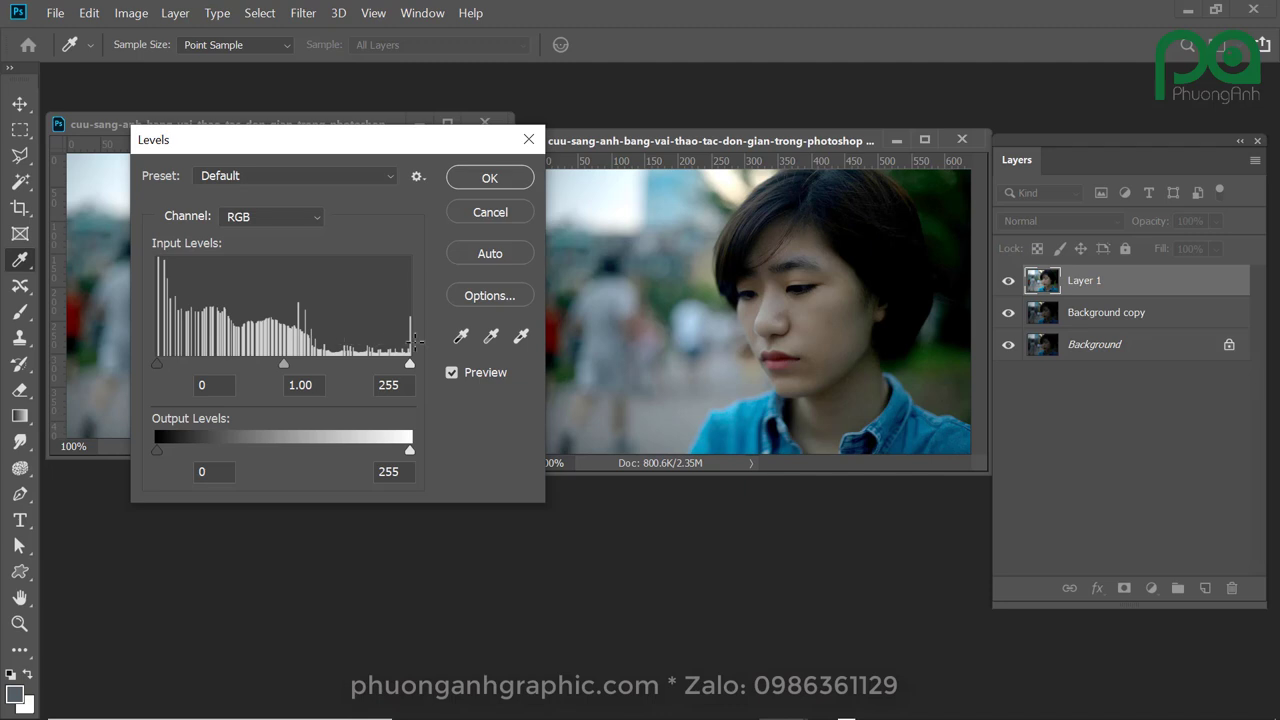
click(489, 254)
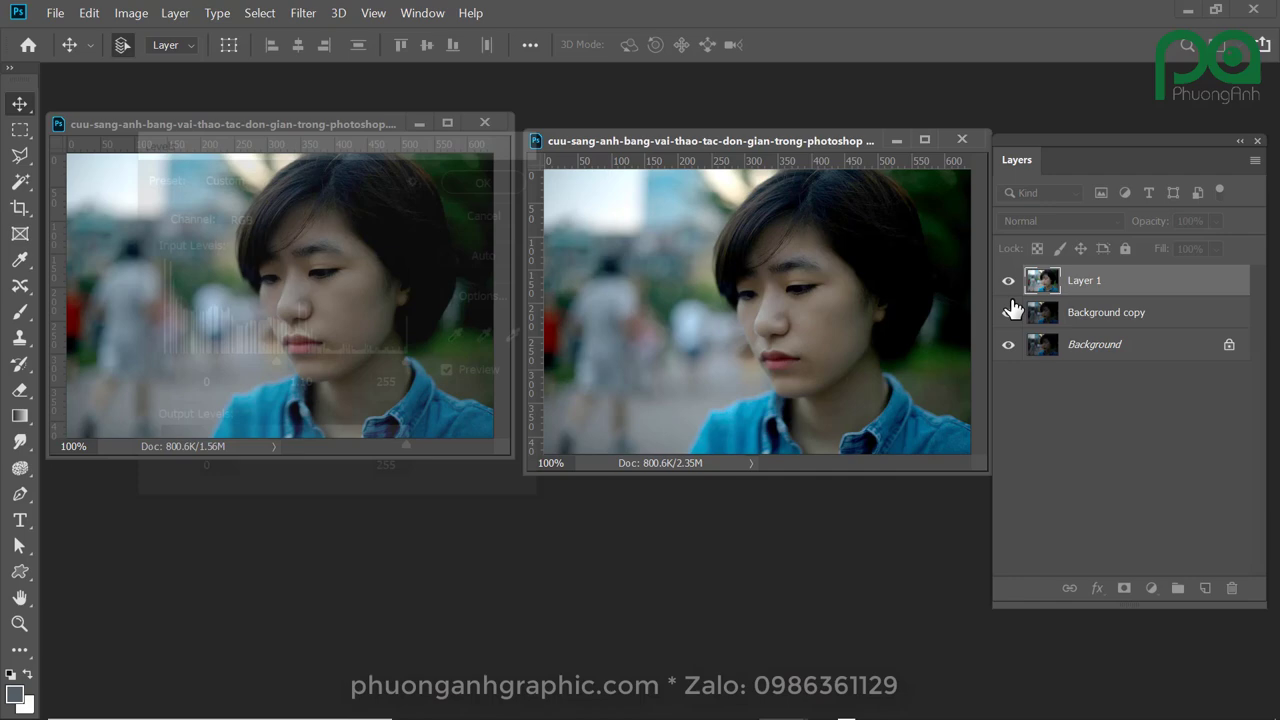
Step: Hide Layer 1, examine the Background copy's histogram in Levels, and close the dialog without changes
click(1008, 281)
click(1143, 318)
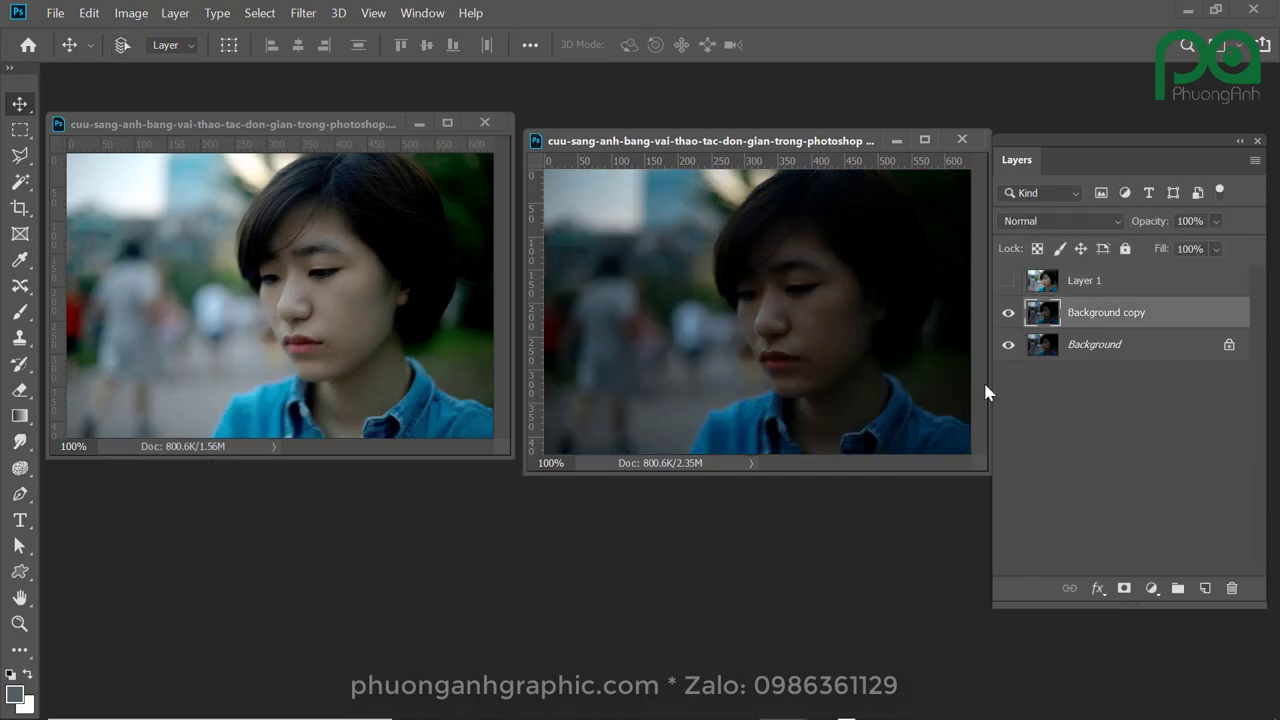
key(ctrl+l)
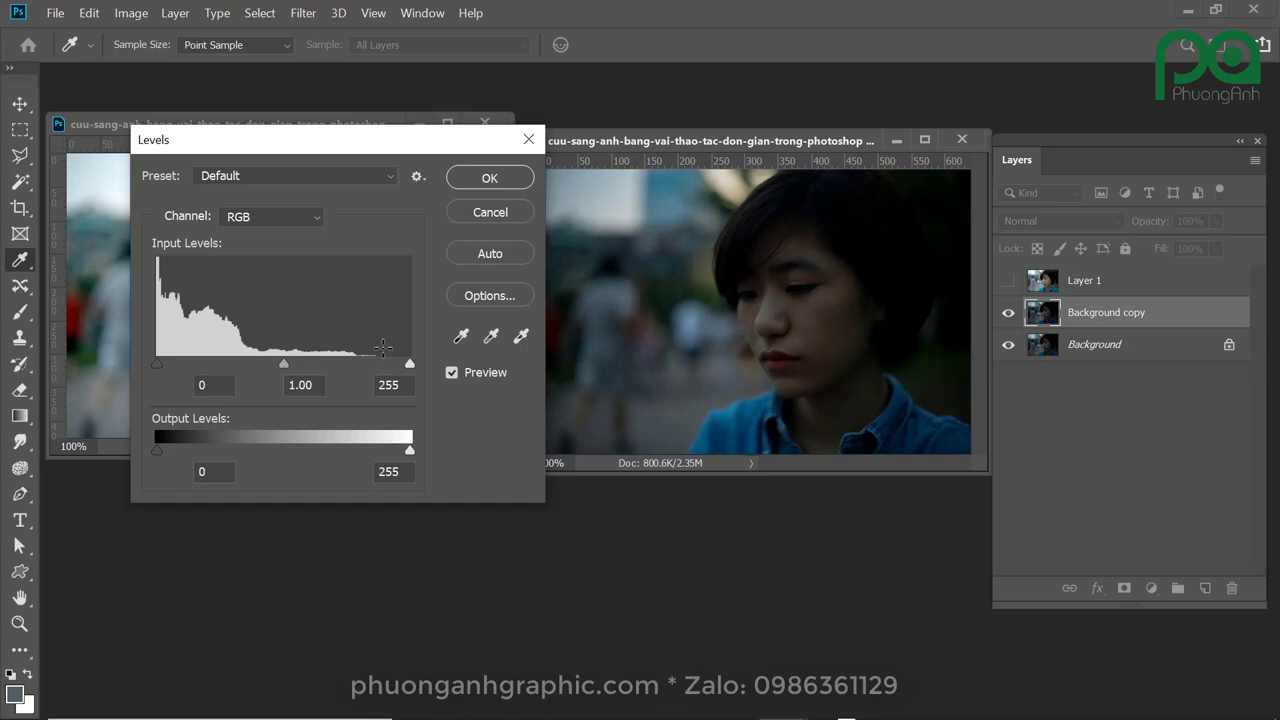
click(490, 212)
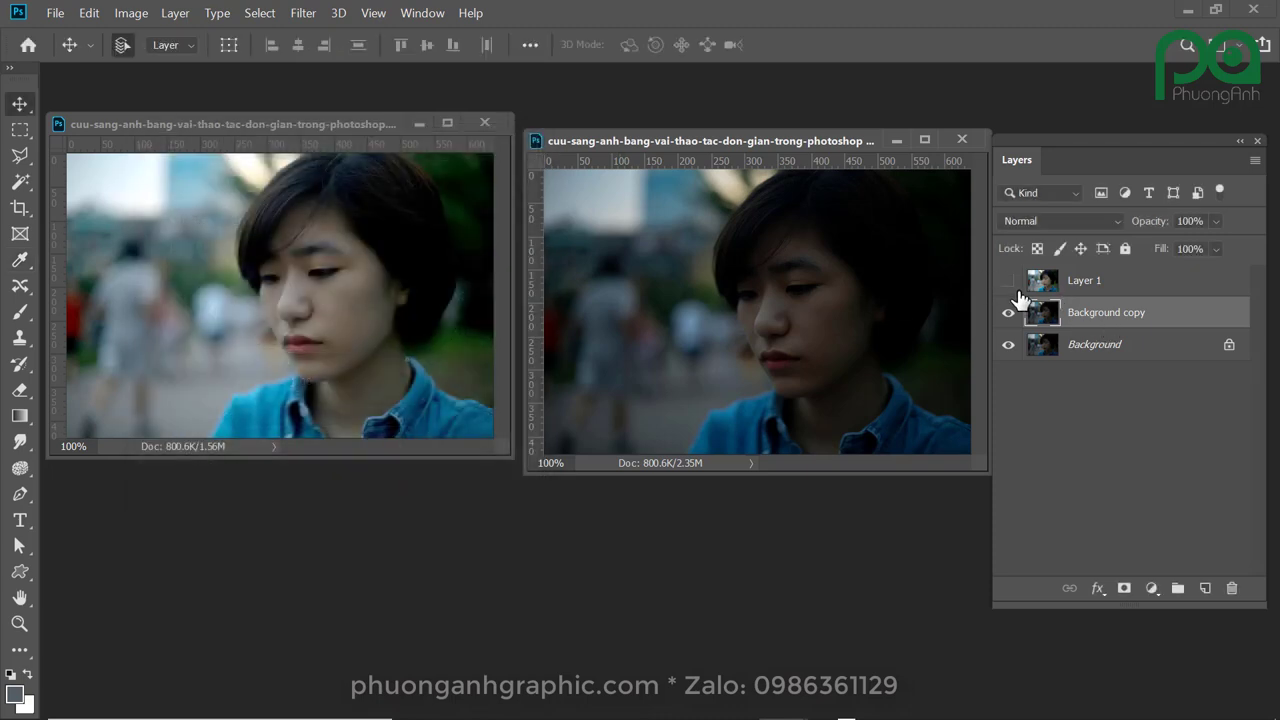
Step: Show Layer 1 in the duplicate image and make it the active layer
click(1008, 280)
click(1066, 283)
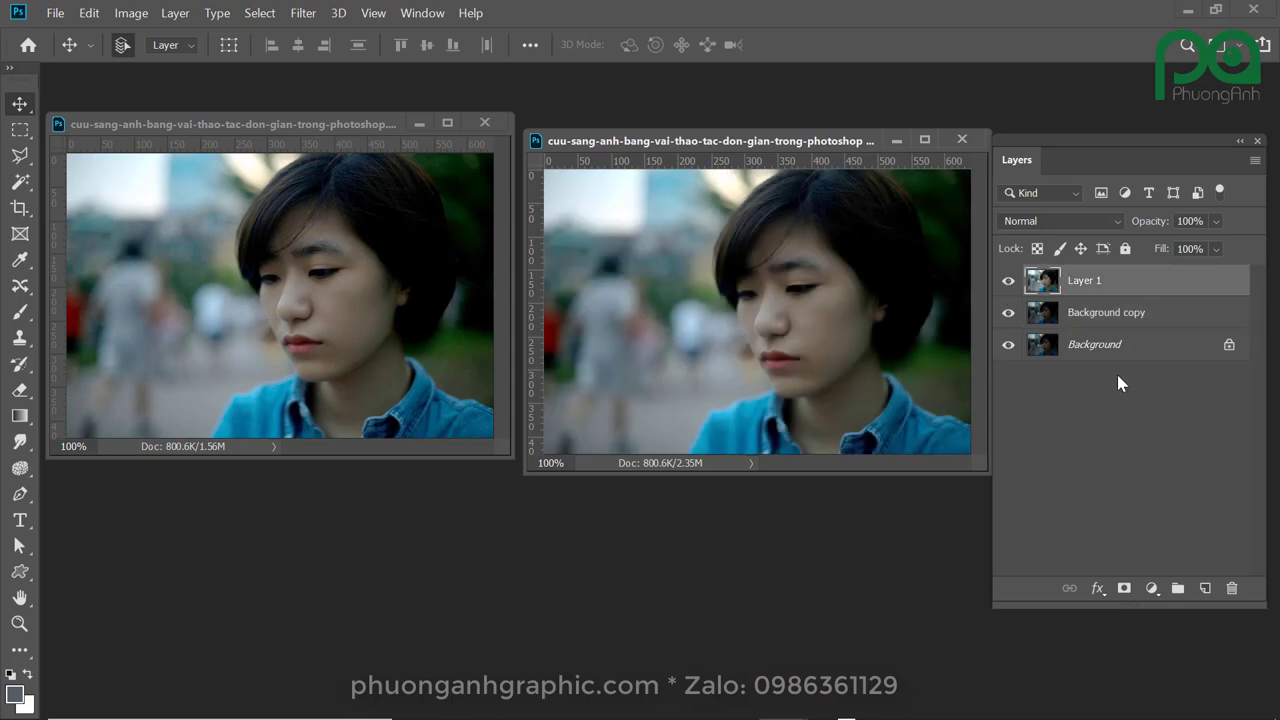
Step: Examine Layer 1's histogram and white input slider in Levels, and close the dialog without changes
key(ctrl+l)
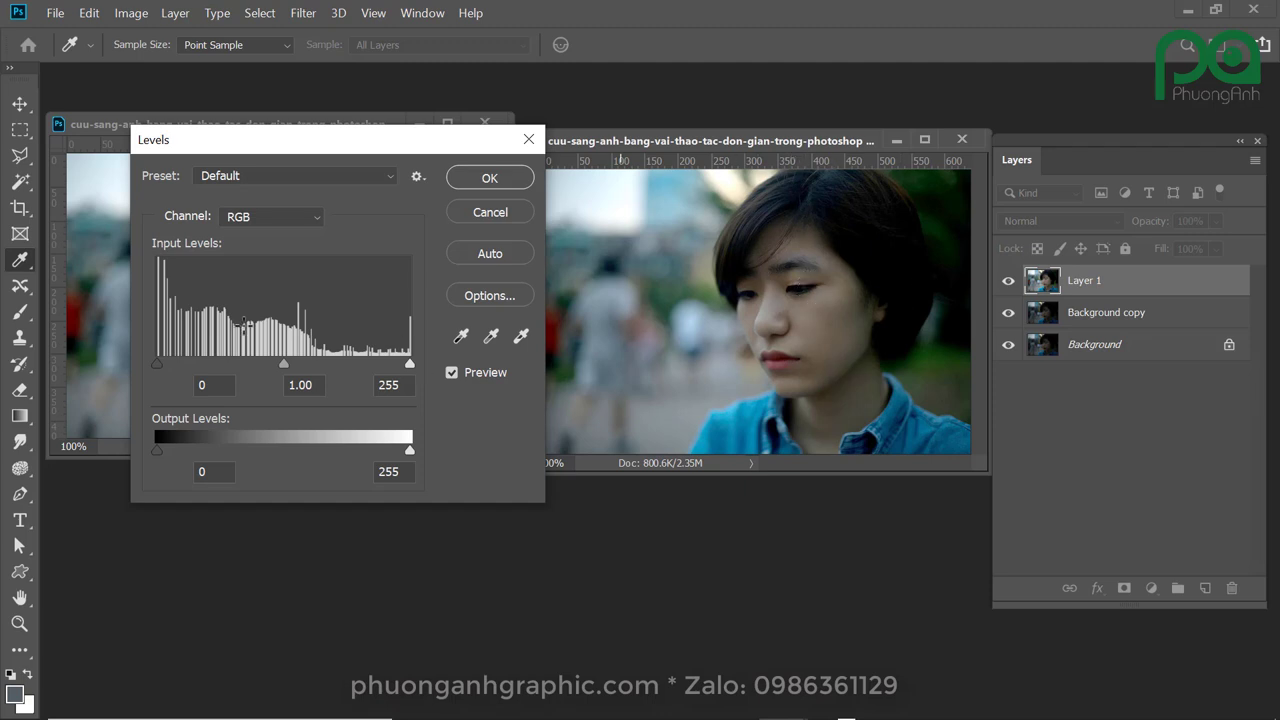
mouse_move(410, 369)
mouse_down()
mouse_move(301, 374)
mouse_move(437, 380)
mouse_move(422, 367)
mouse_up()
click(490, 213)
key(v)
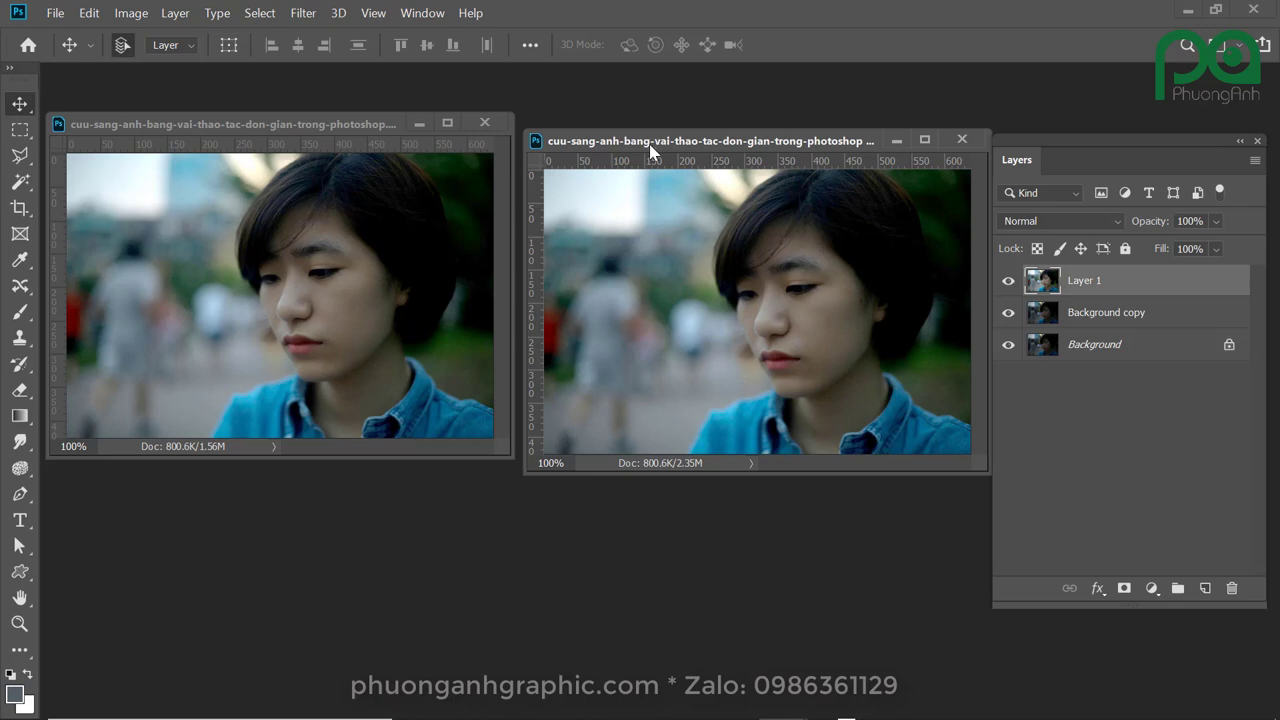
Step: Move the duplicate image's window slightly over the original and delete Layer 1 from the duplicate
drag(650, 150, 597, 189)
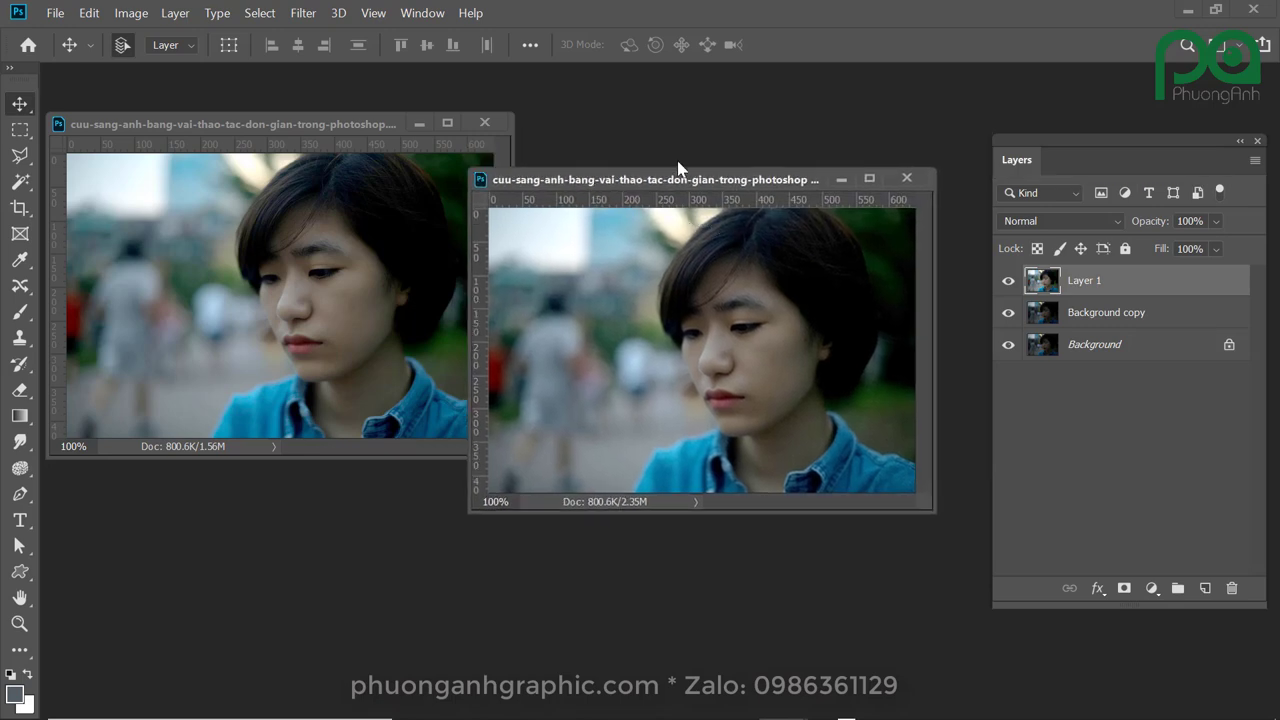
key(Delete)
Step: Open Curves for the Background copy and try raising the RGB curve's midpoint to input 94, output 158
click(131, 13)
mouse_move(200, 58)
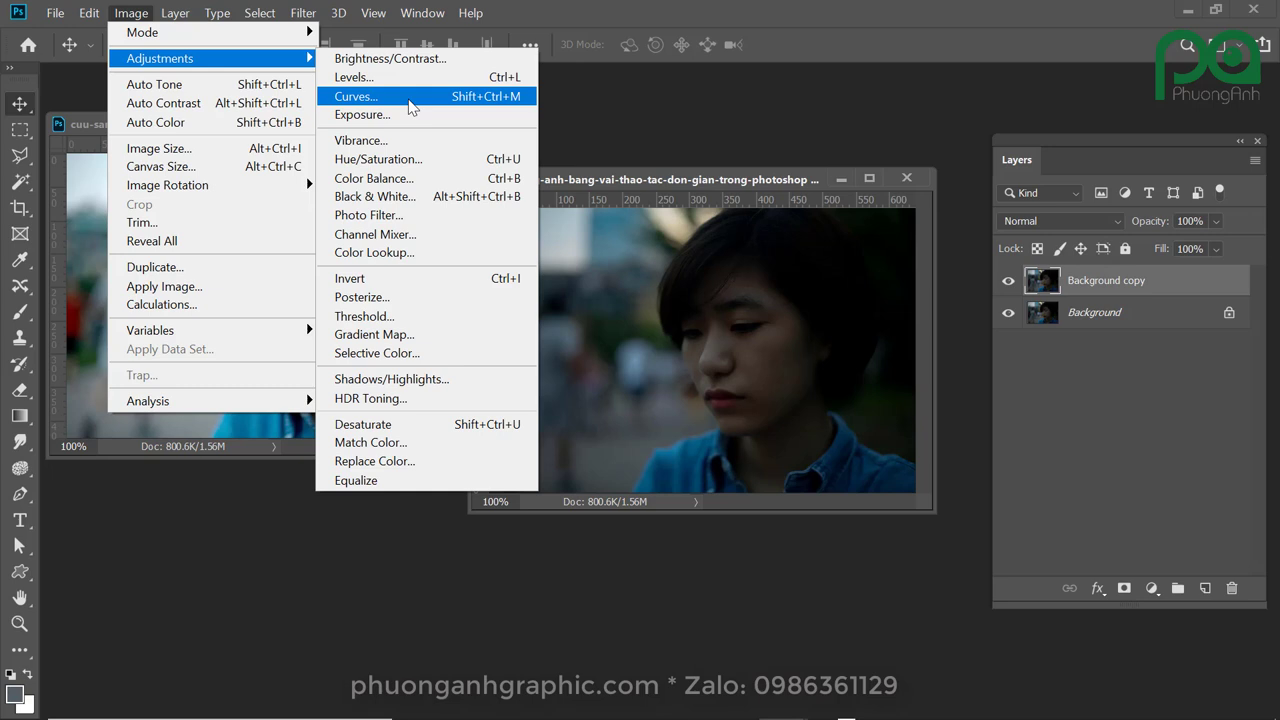
click(410, 100)
drag(446, 312, 952, 262)
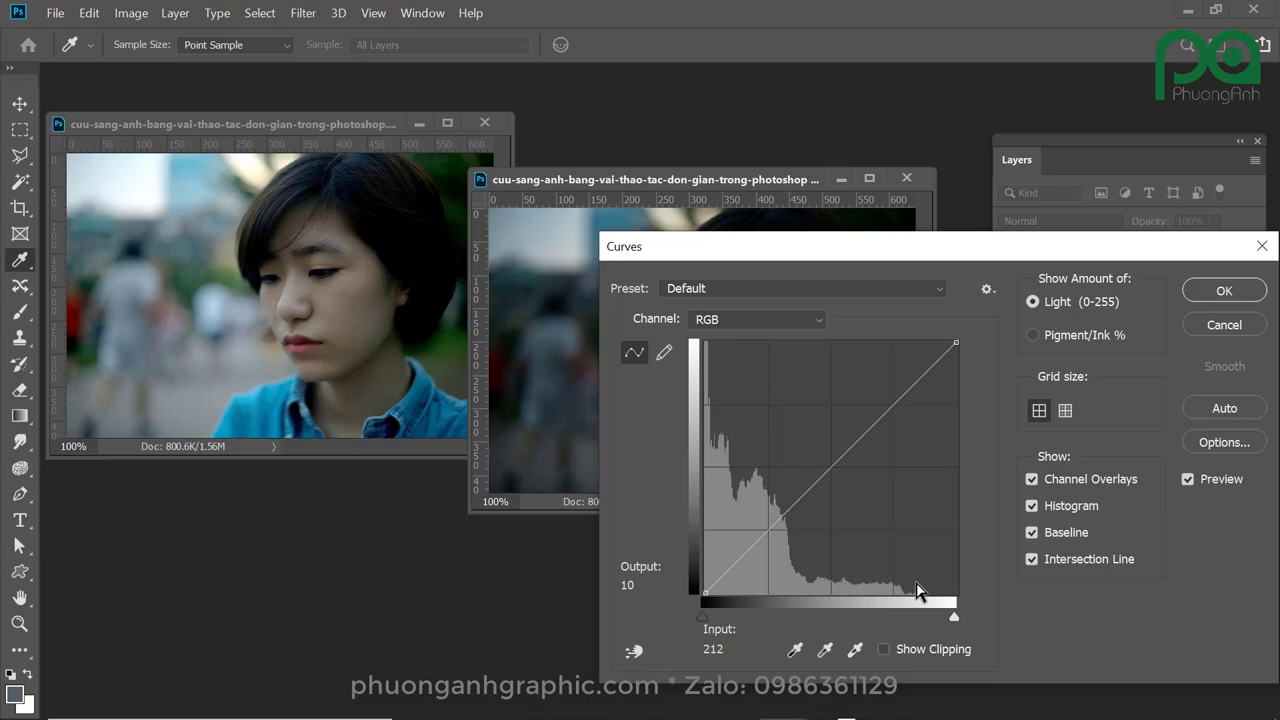
click(828, 468)
drag(828, 250, 1062, 250)
drag(1059, 469, 1027, 437)
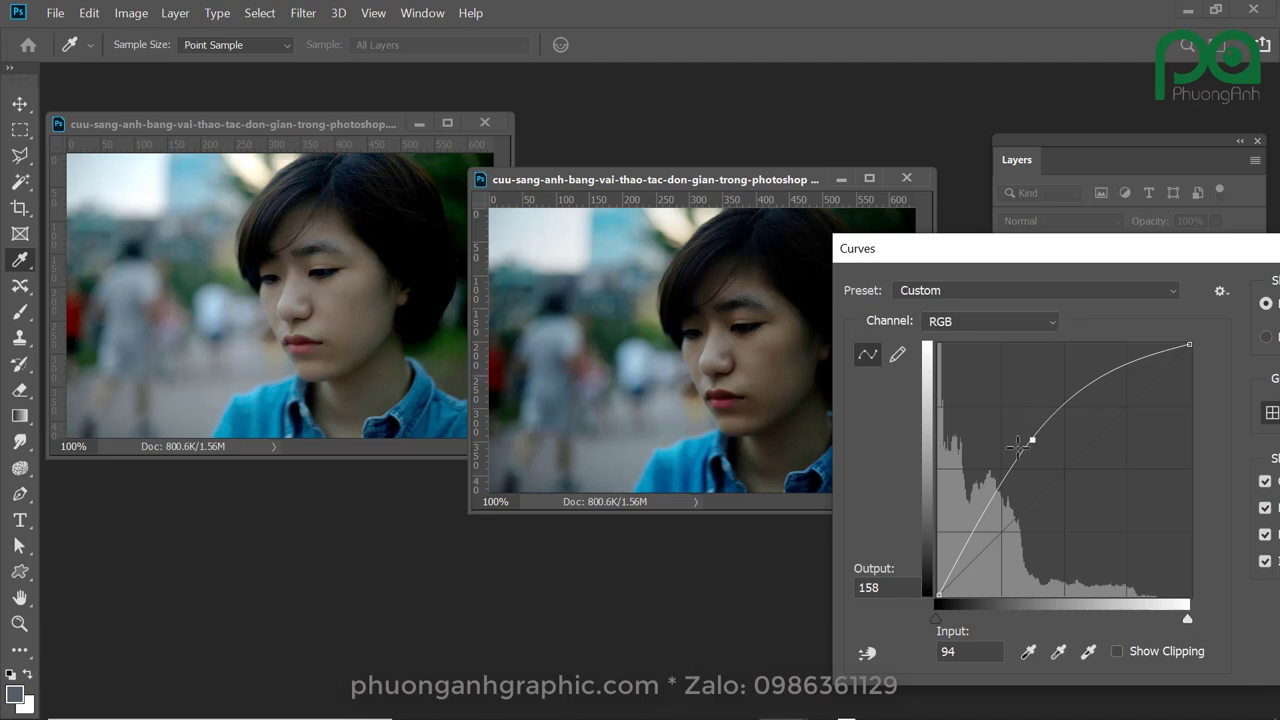
Step: Try returning the RGB curve point to the diagonal and raising it near the highlights at input 229, output 253
drag(1030, 440, 1066, 467)
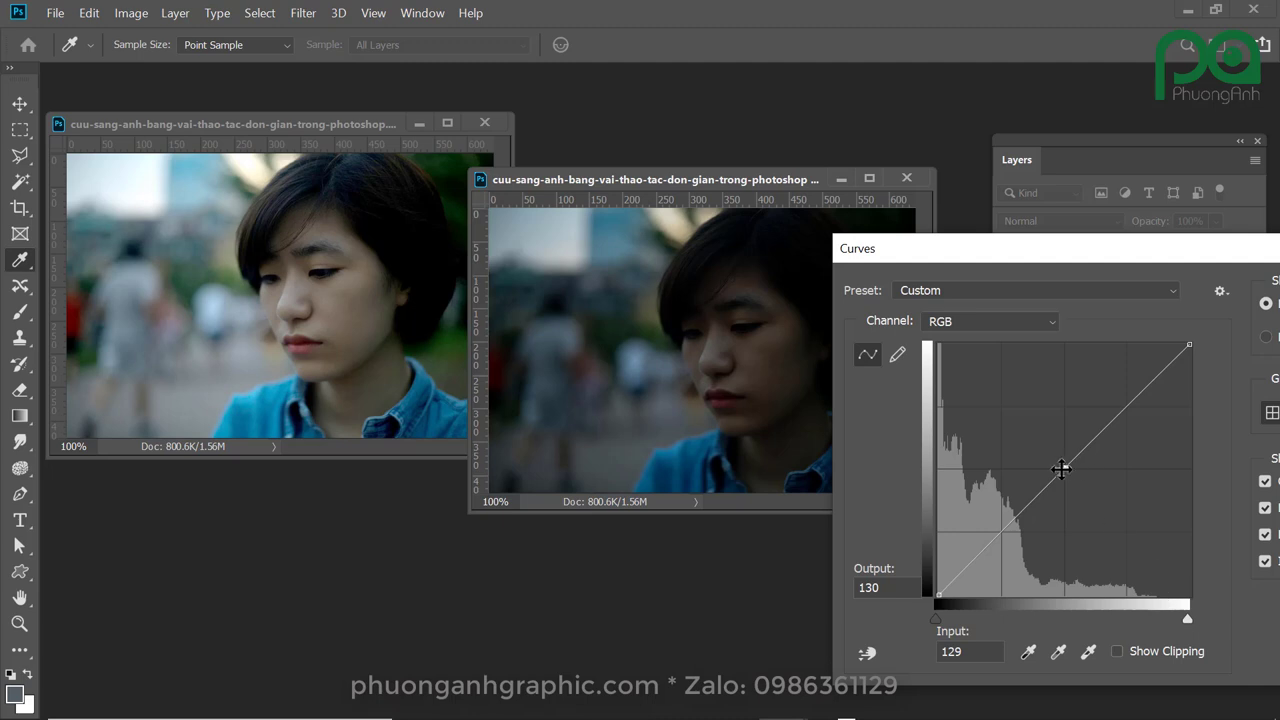
drag(1064, 466, 1164, 346)
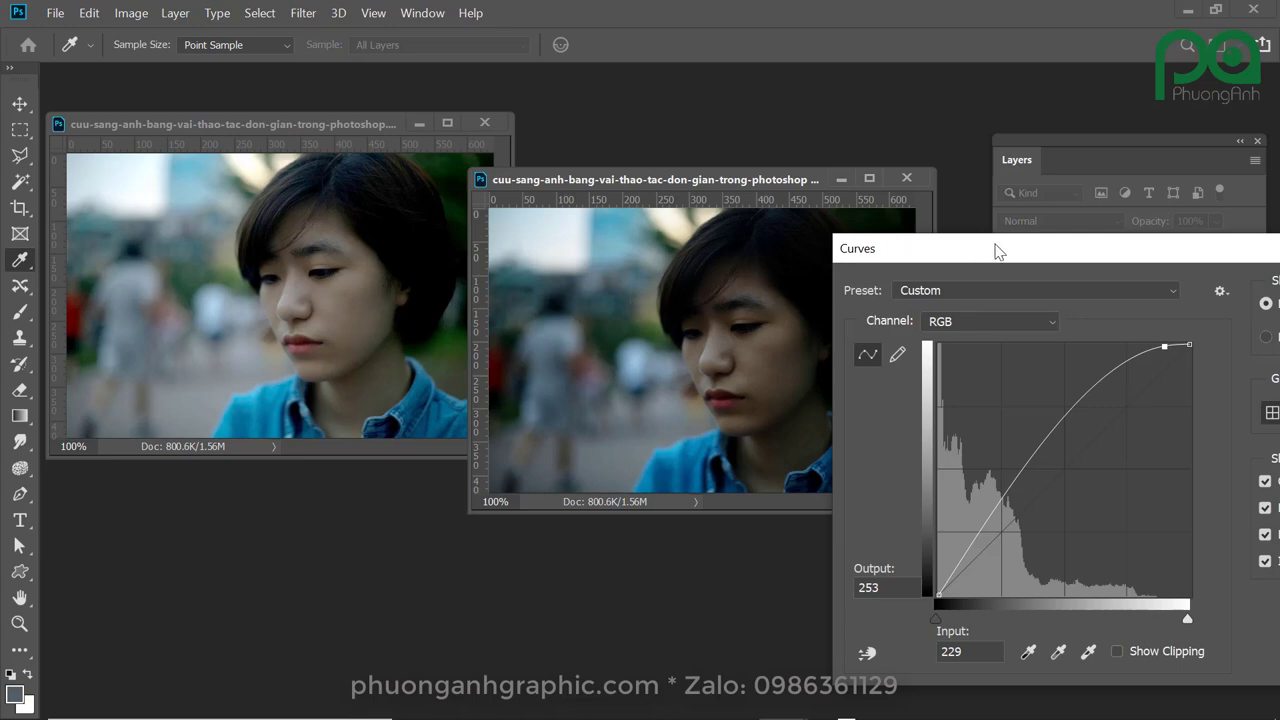
drag(998, 250, 962, 528)
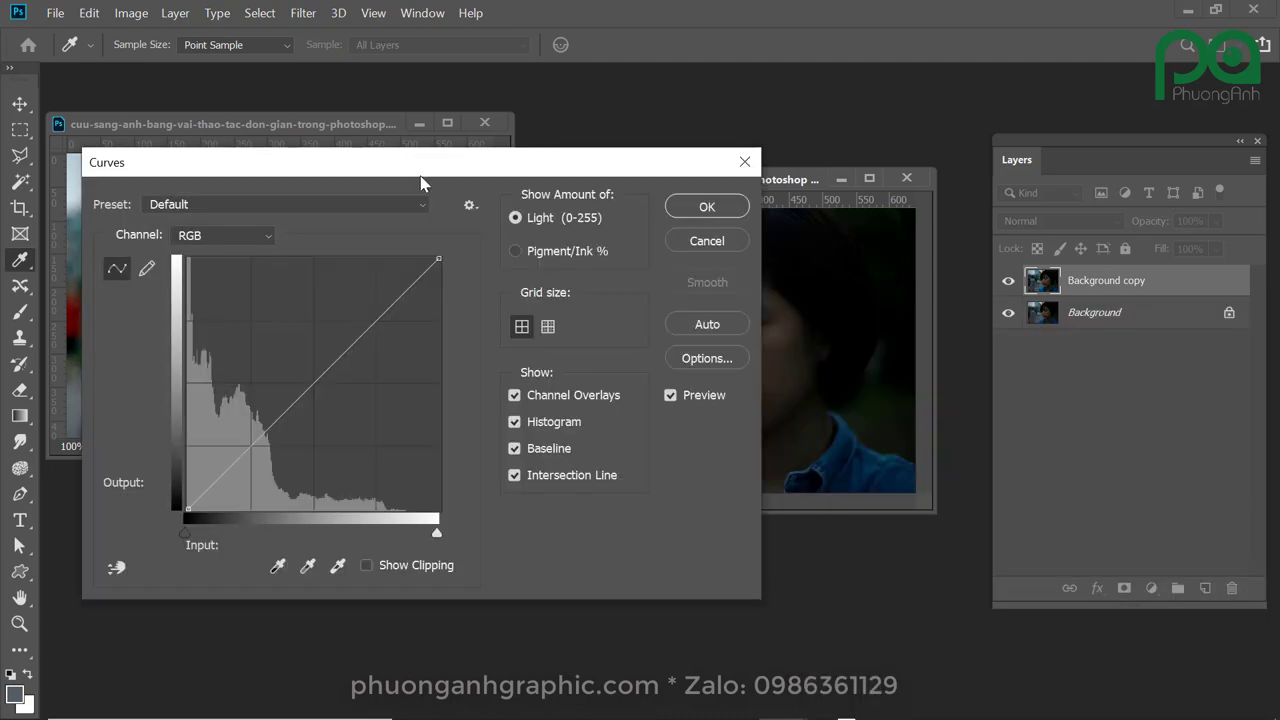
Step: Raise the Red channel's curve on the Background copy with a point at input 208, output 242
drag(457, 157, 365, 185)
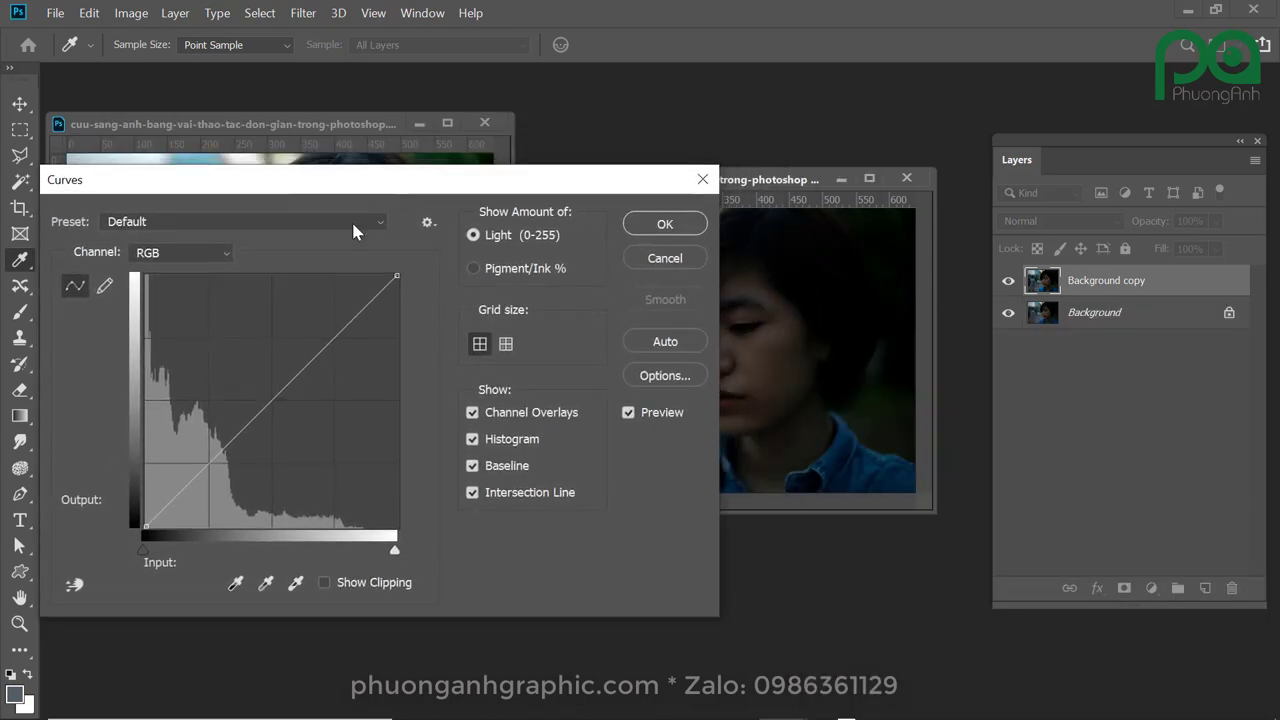
click(171, 254)
click(176, 287)
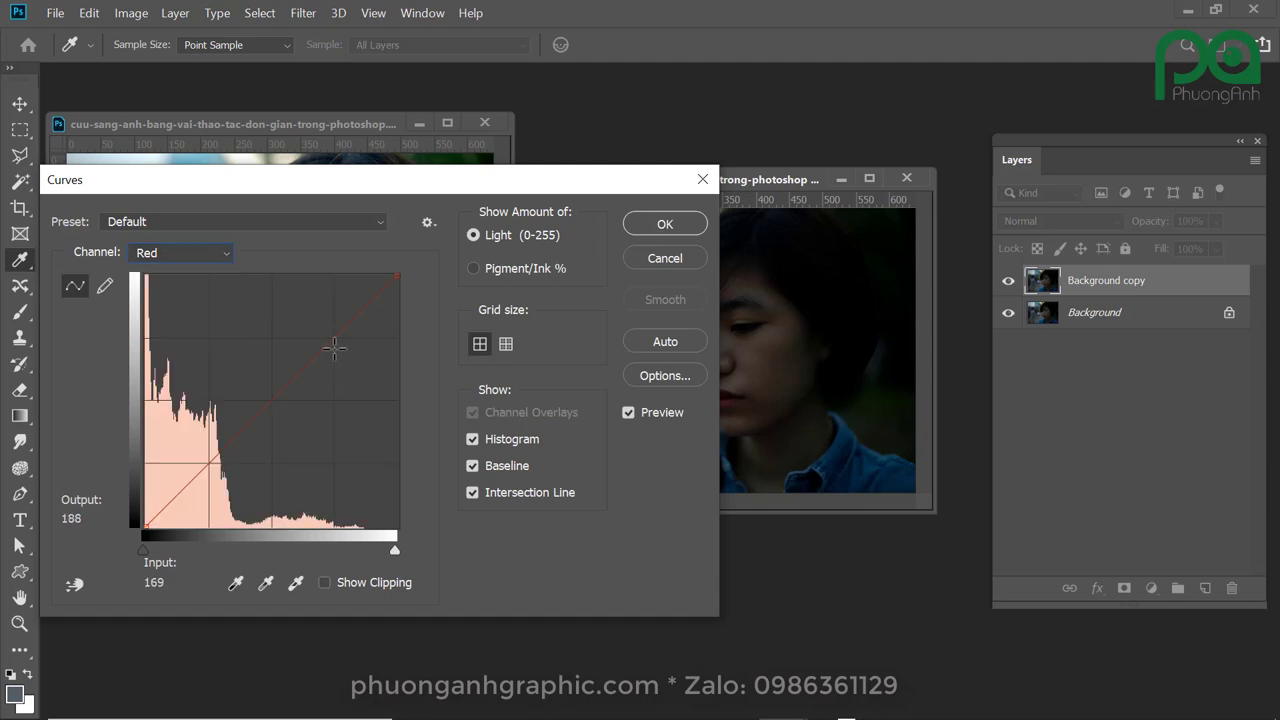
click(349, 310)
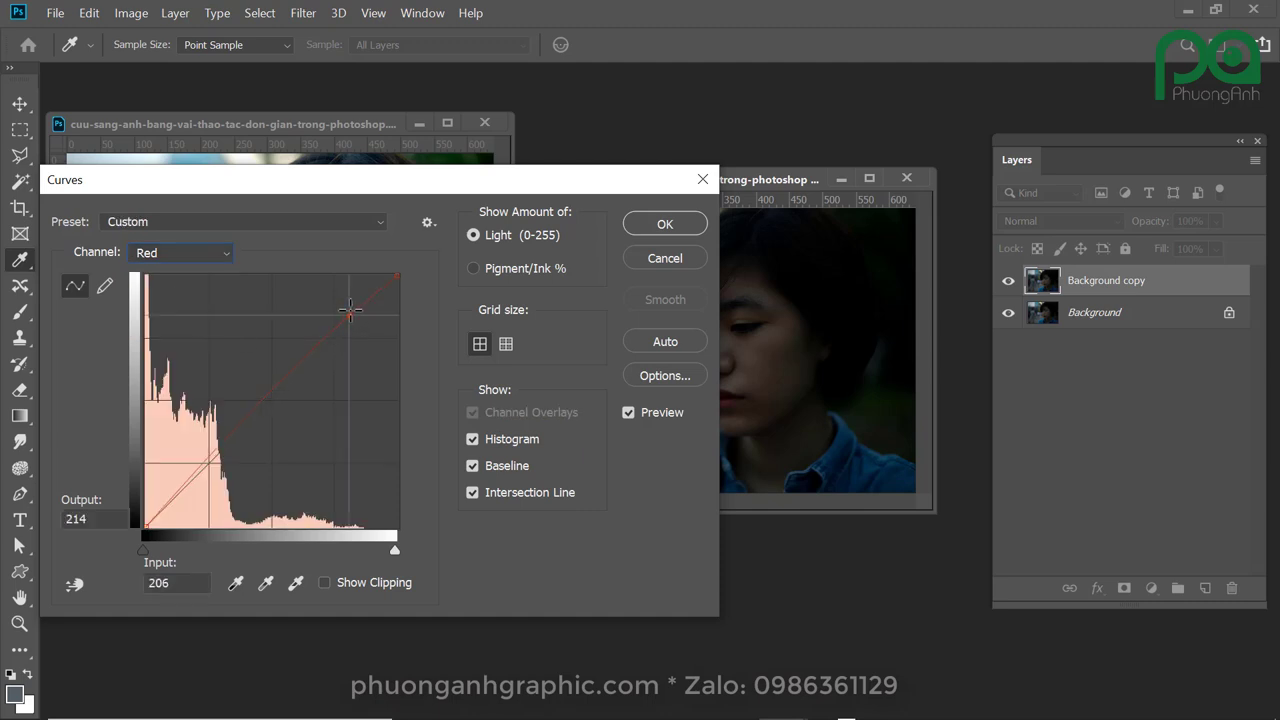
drag(349, 310, 353, 296)
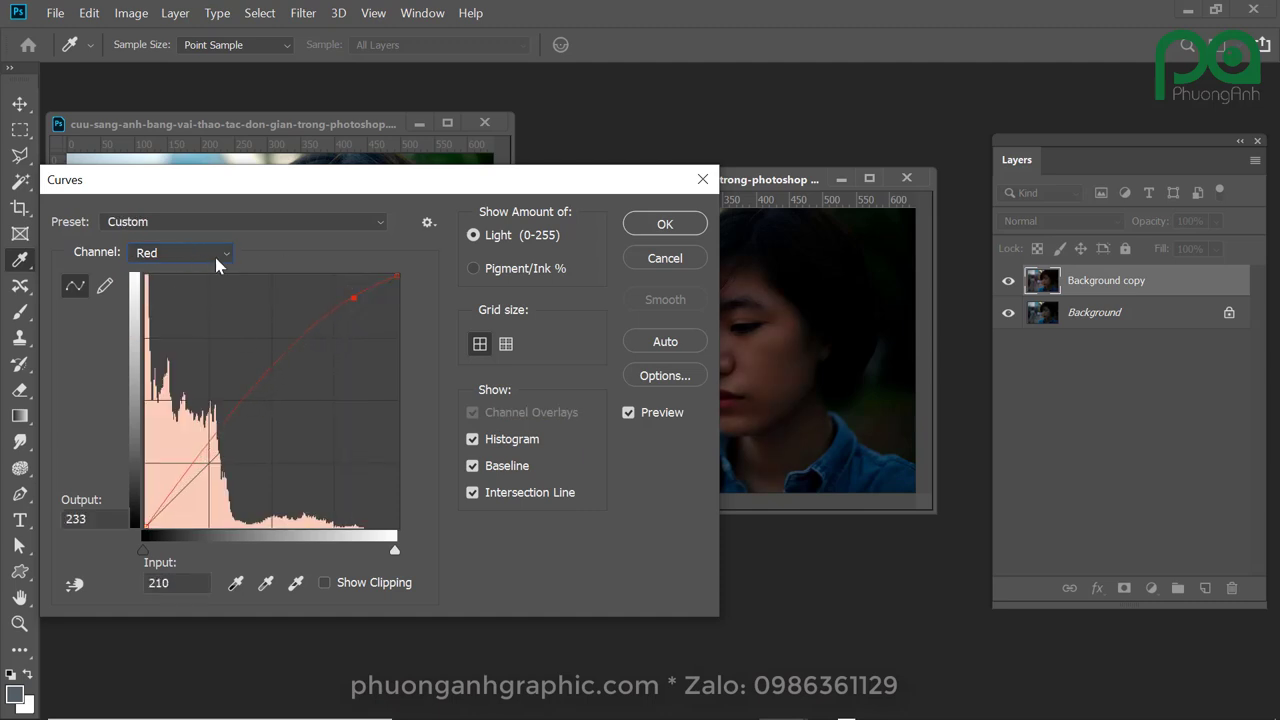
drag(354, 297, 351, 289)
Step: Raise the Green channel's curve with a point at input 223, output 250
click(177, 255)
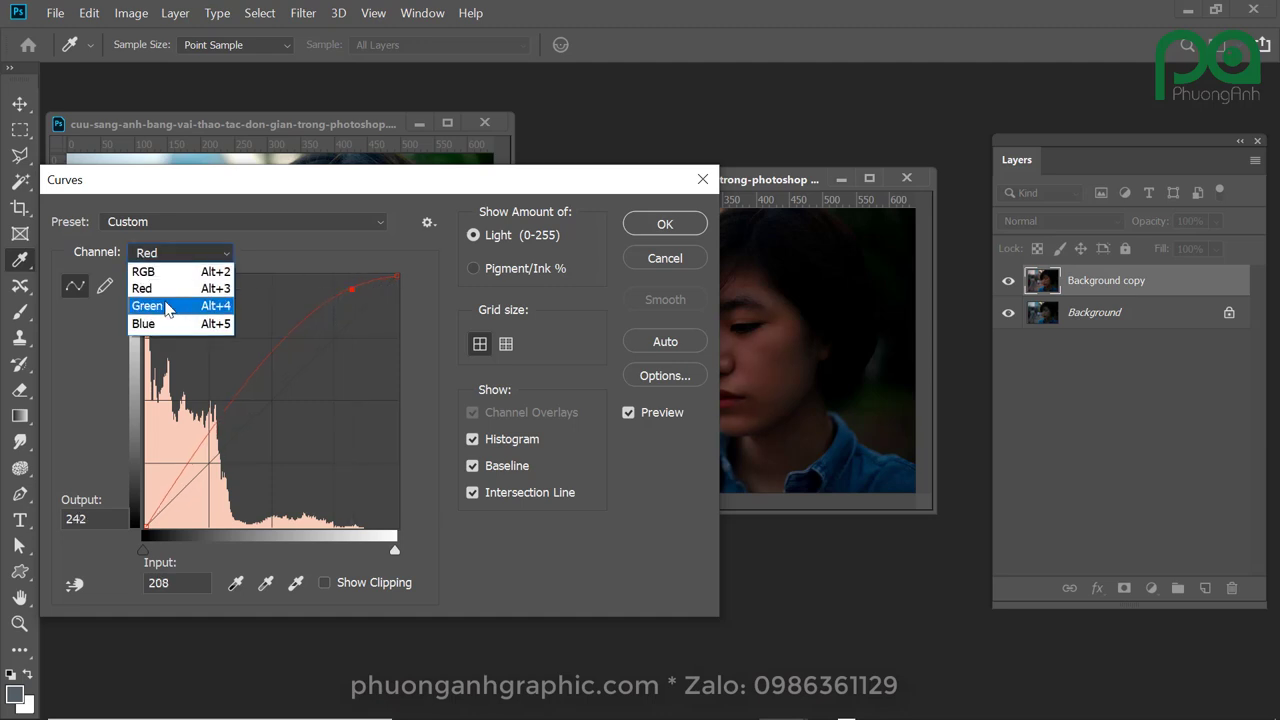
click(177, 303)
drag(365, 309, 366, 283)
Step: Raise the Blue channel's curve with a point at input 215, output 252, and uncover the portrait to view the preview
click(168, 253)
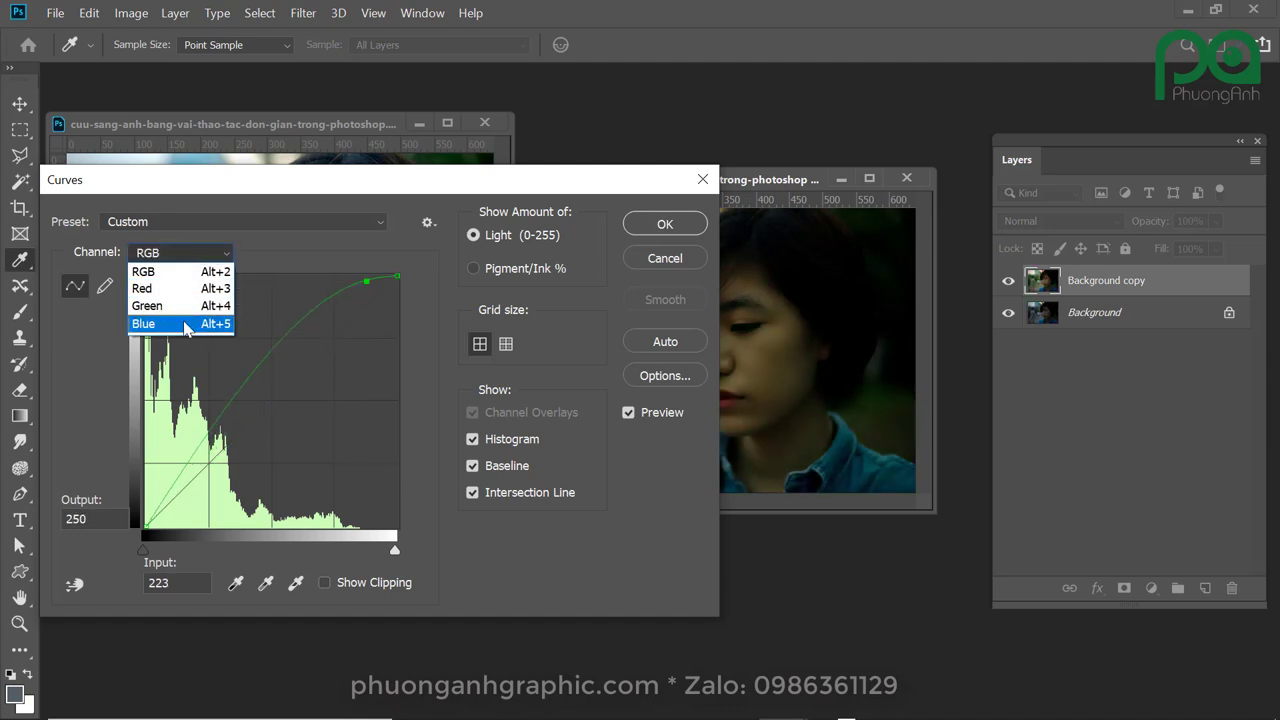
click(182, 325)
drag(366, 312, 358, 279)
drag(515, 190, 481, 282)
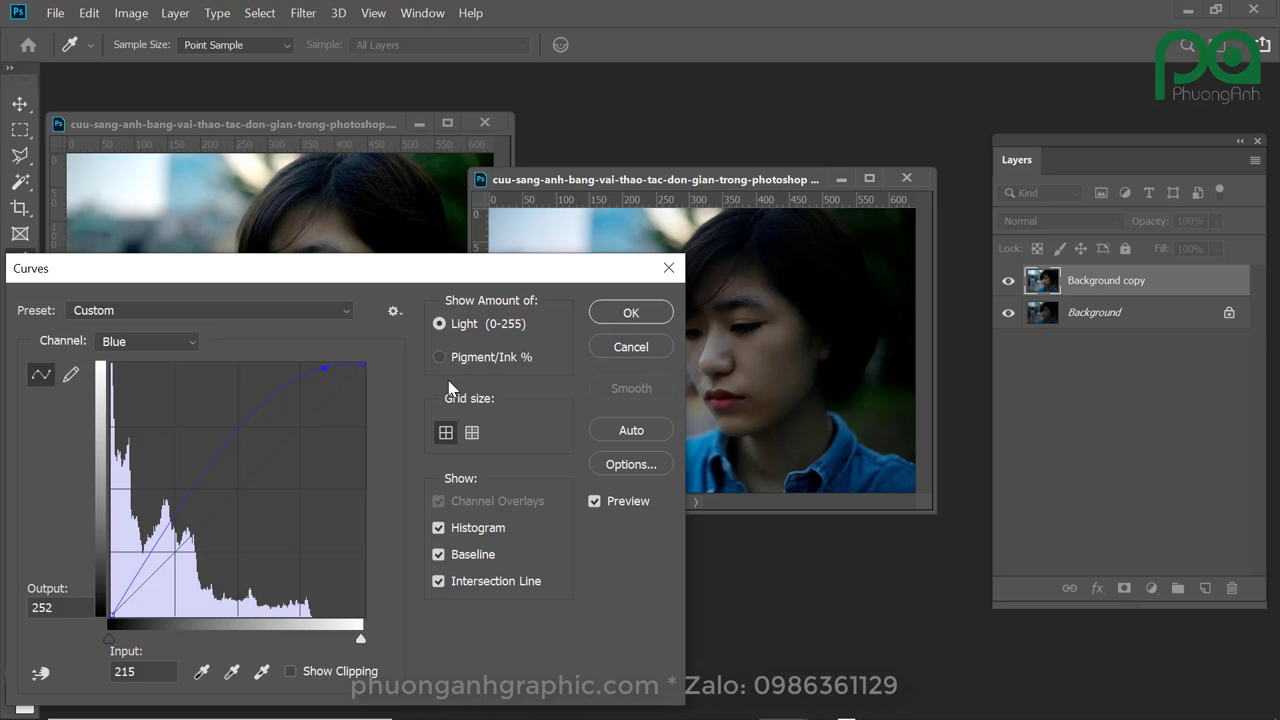
Step: Raise the composite RGB curve with a point at input 190, output 234, and apply the Curves adjustment
click(166, 346)
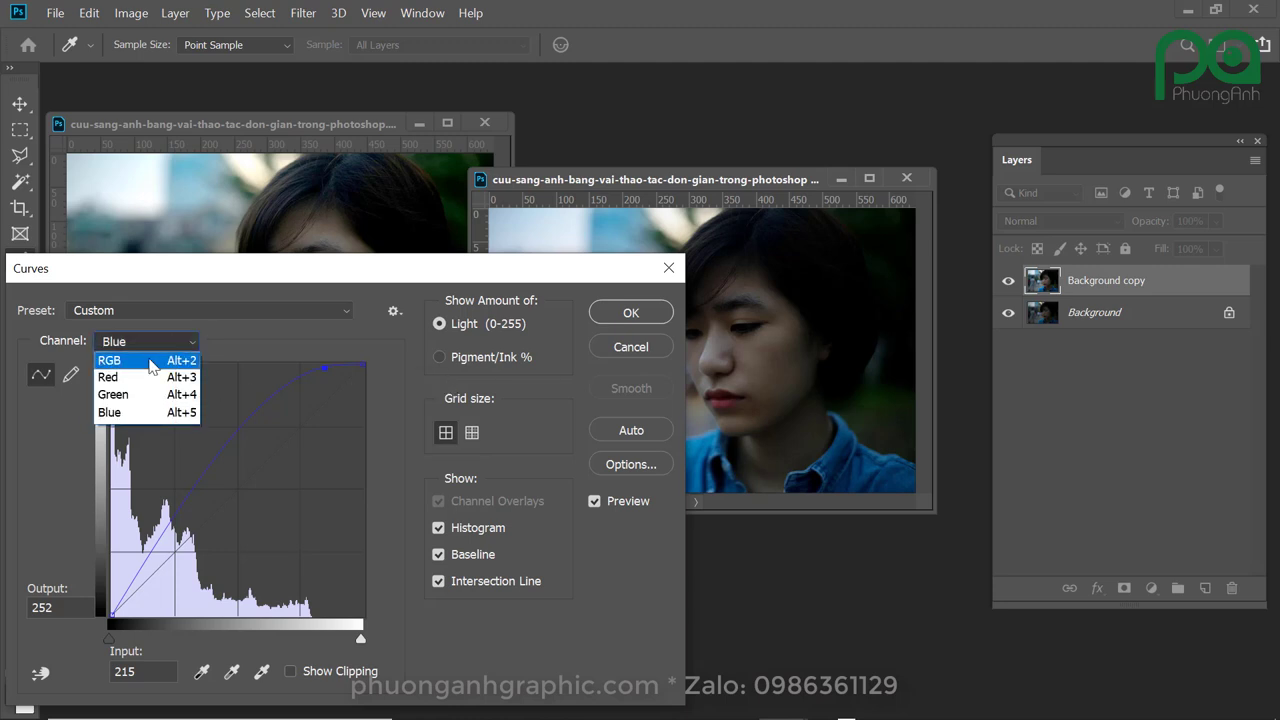
click(143, 357)
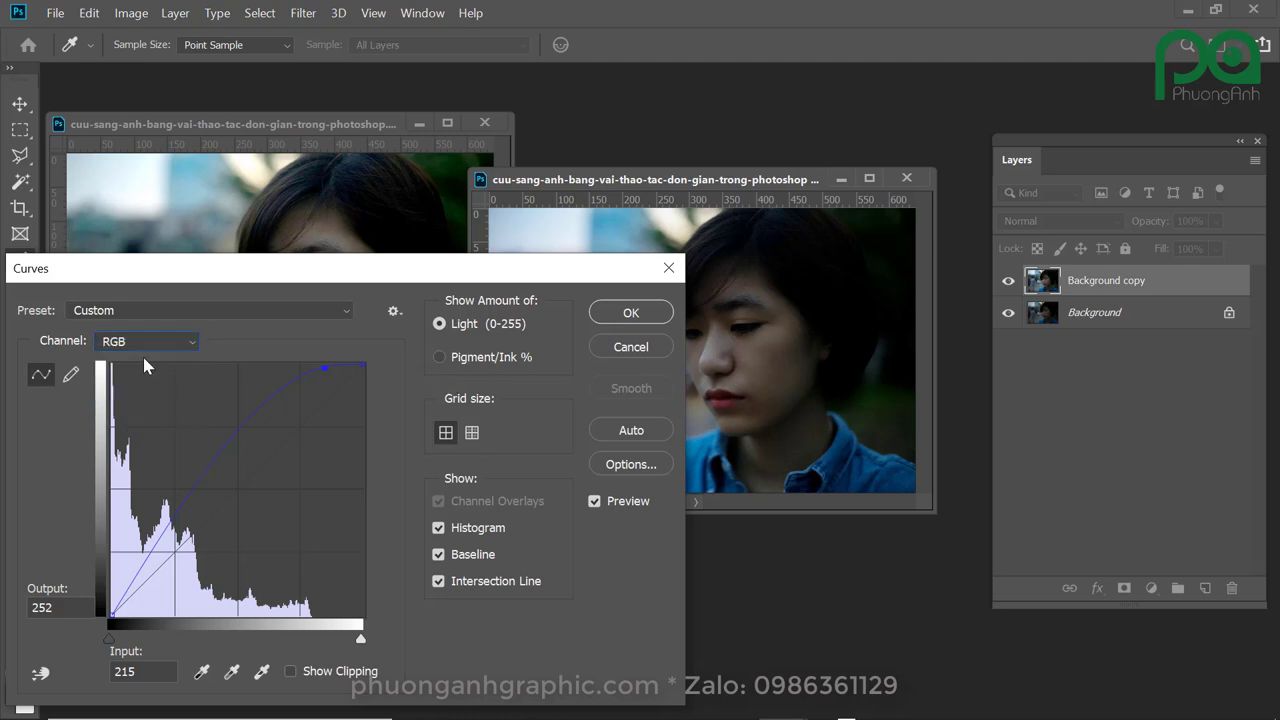
click(280, 444)
drag(283, 431, 300, 384)
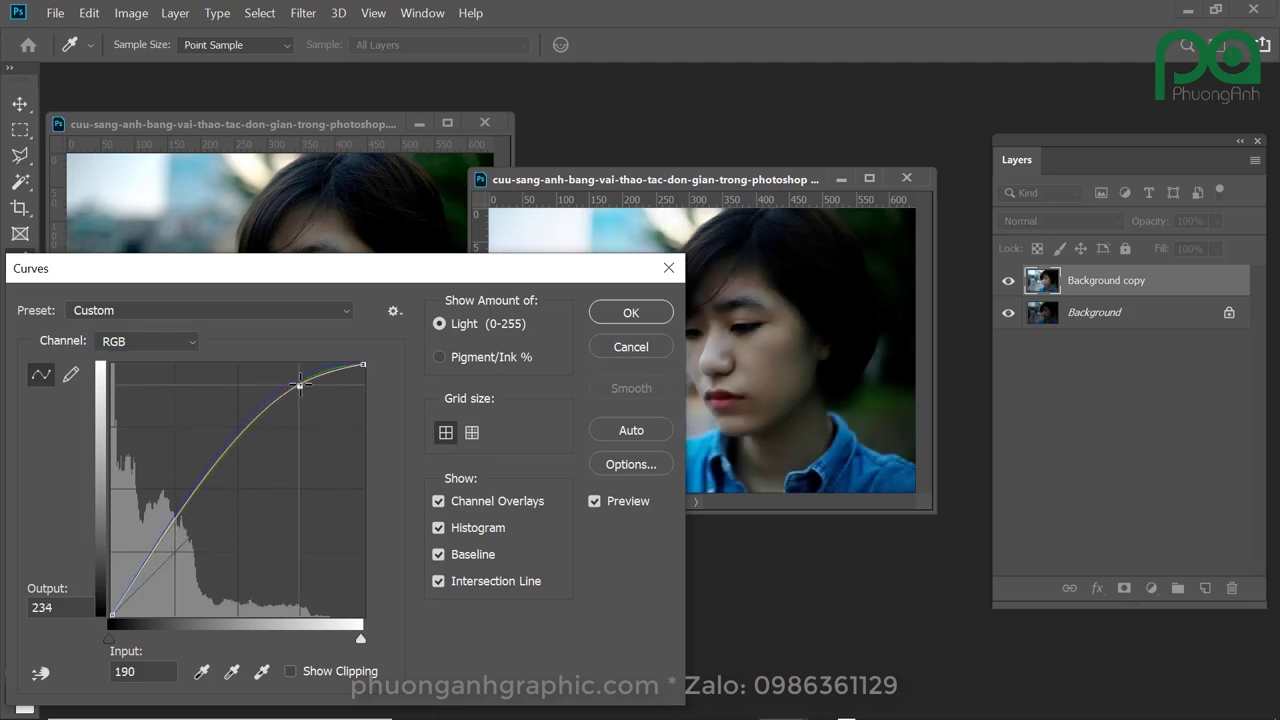
click(631, 313)
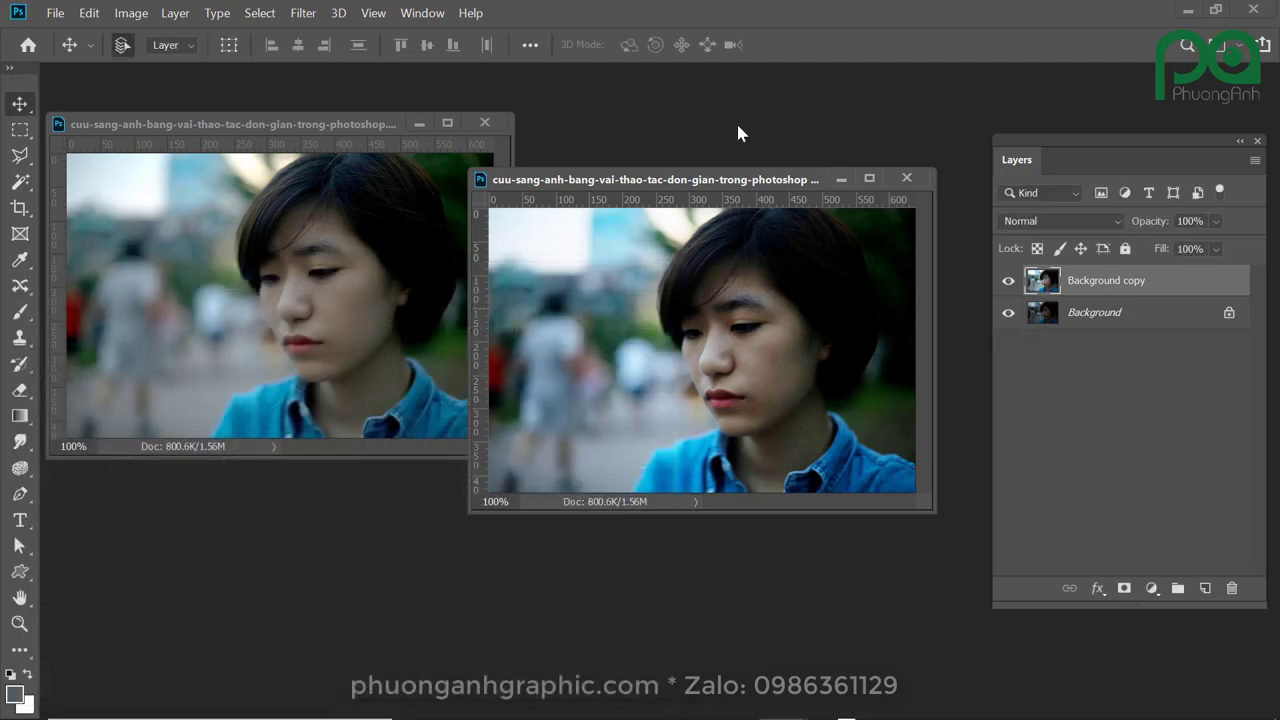
drag(708, 191, 687, 197)
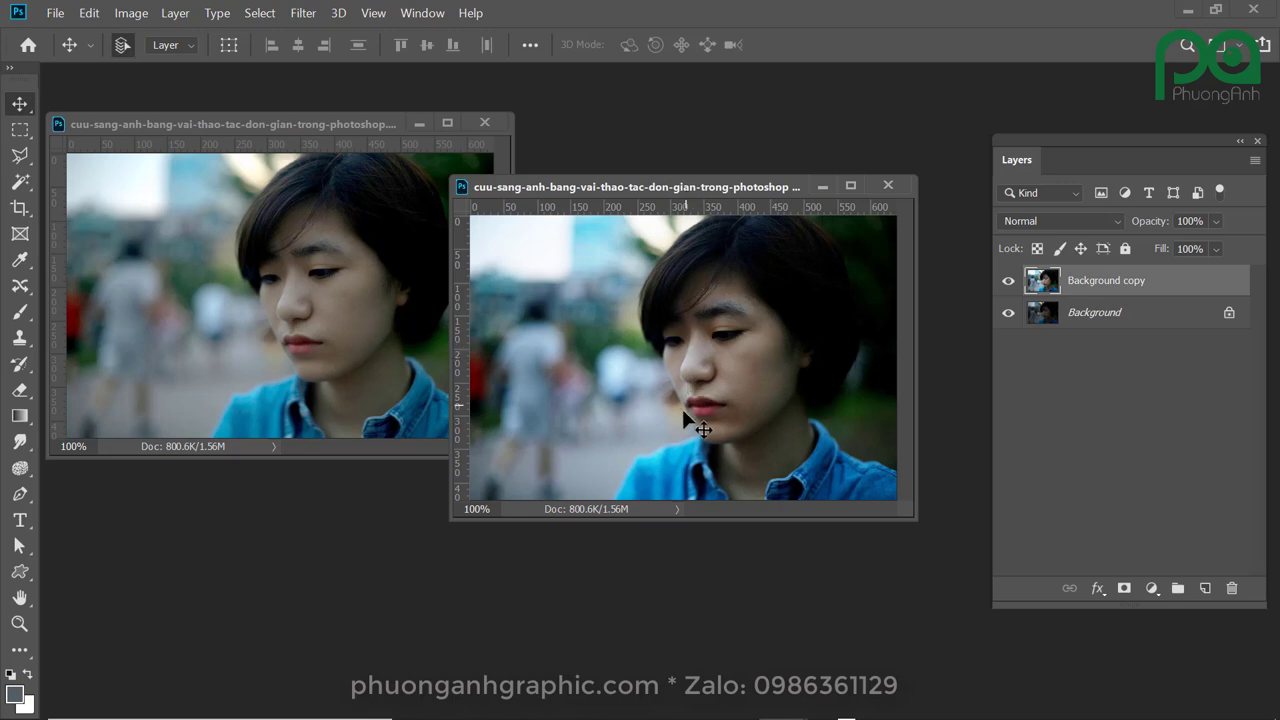